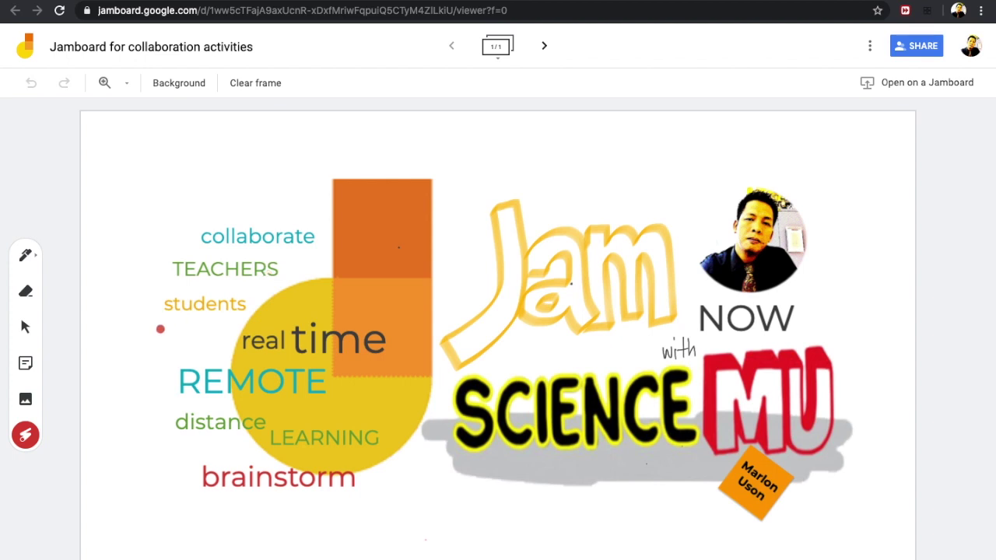
Step: Highlight the words on the title jam with the laser, including "real time", "REMOTE" and "distance LEARNING"
drag(151, 318, 254, 318)
mouse_move(241, 456)
mouse_down()
mouse_move(206, 498)
mouse_move(366, 479)
mouse_move(233, 466)
mouse_move(342, 479)
mouse_move(199, 486)
mouse_move(378, 469)
mouse_up()
mouse_move(323, 310)
mouse_down()
mouse_move(285, 318)
mouse_move(257, 344)
mouse_move(390, 314)
mouse_move(249, 341)
mouse_move(319, 358)
mouse_move(382, 315)
mouse_move(242, 340)
mouse_up()
drag(179, 397, 319, 388)
mouse_move(239, 403)
mouse_down()
mouse_move(179, 418)
mouse_move(381, 427)
mouse_move(311, 398)
mouse_move(221, 409)
mouse_move(234, 453)
mouse_move(350, 448)
mouse_up()
Step: Open a new browser tab and look through the Google apps list for Jamboard
key(ctrl+t)
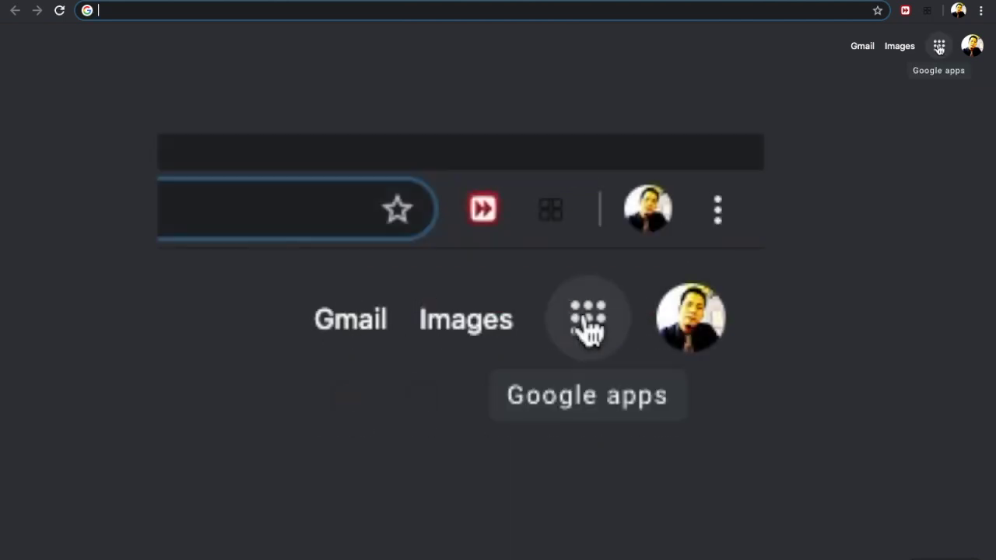
click(940, 47)
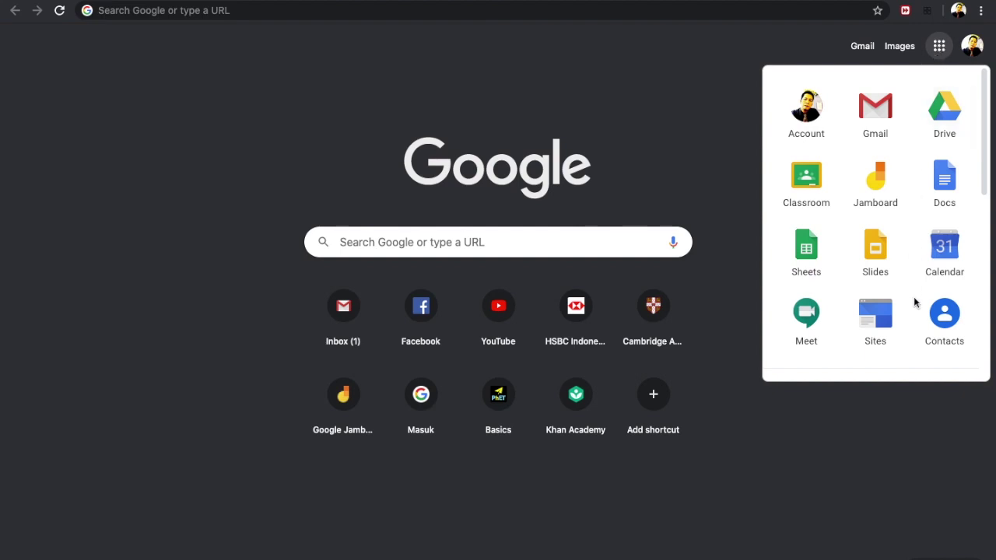
scroll(914, 298, down, 5)
scroll(914, 302, down, 5)
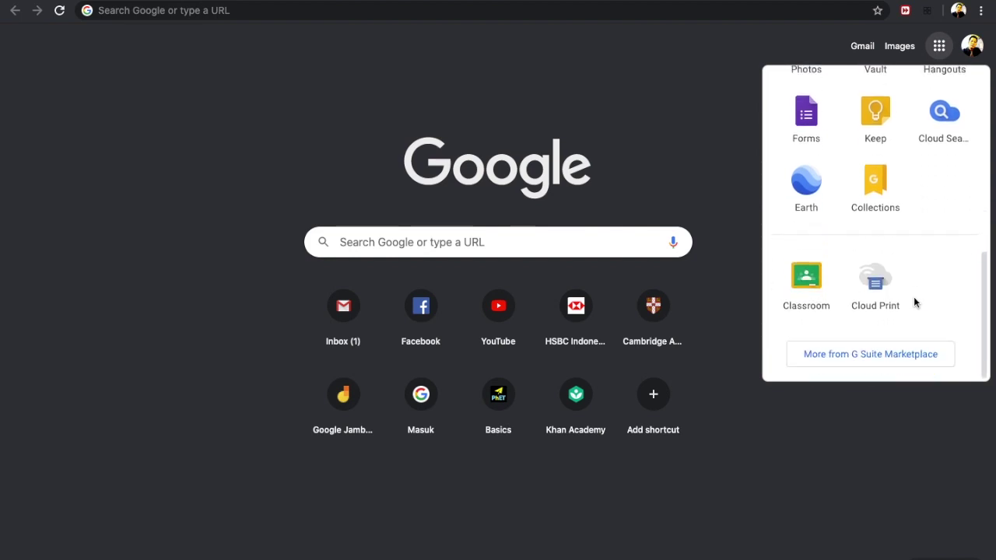
scroll(914, 302, up, 5)
scroll(914, 302, up, 4)
scroll(915, 302, up, 2)
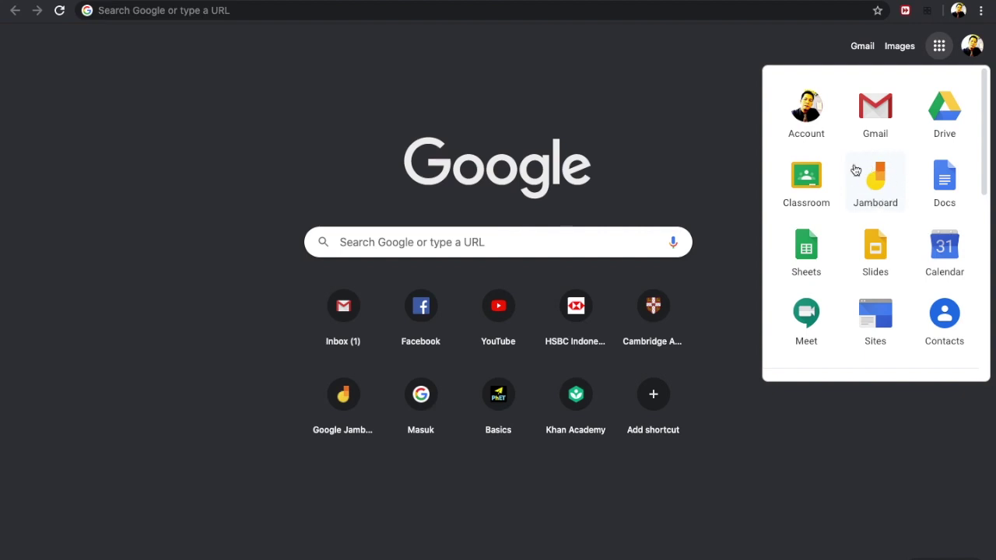
Step: Go to the Jamboard home page at jamboard.google.com
click(343, 12)
text(jamboard)
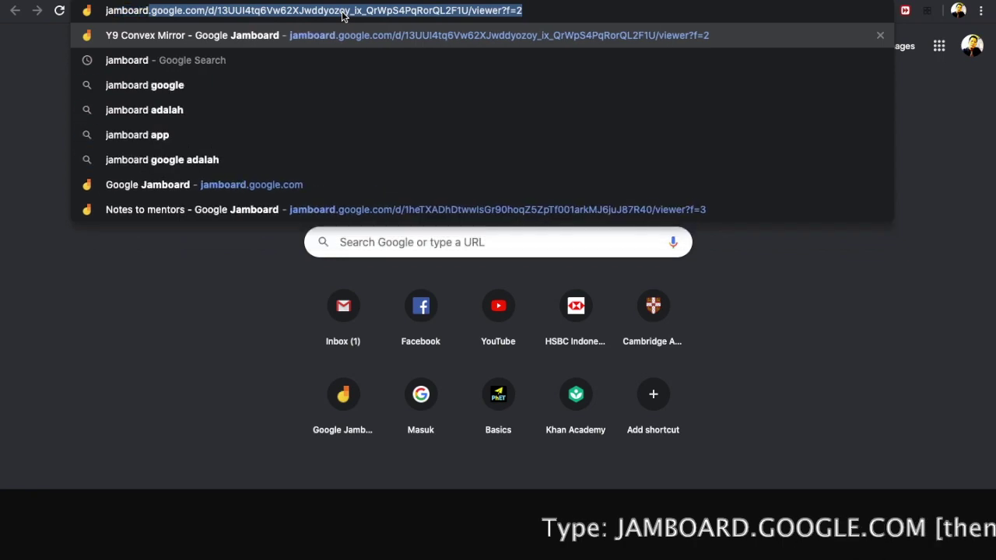
text(.google.com)
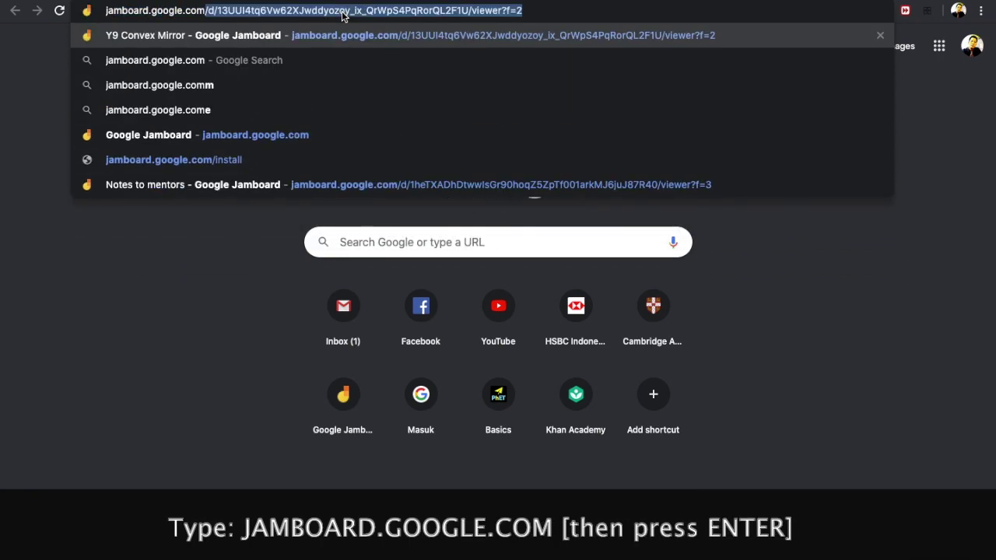
key(Return)
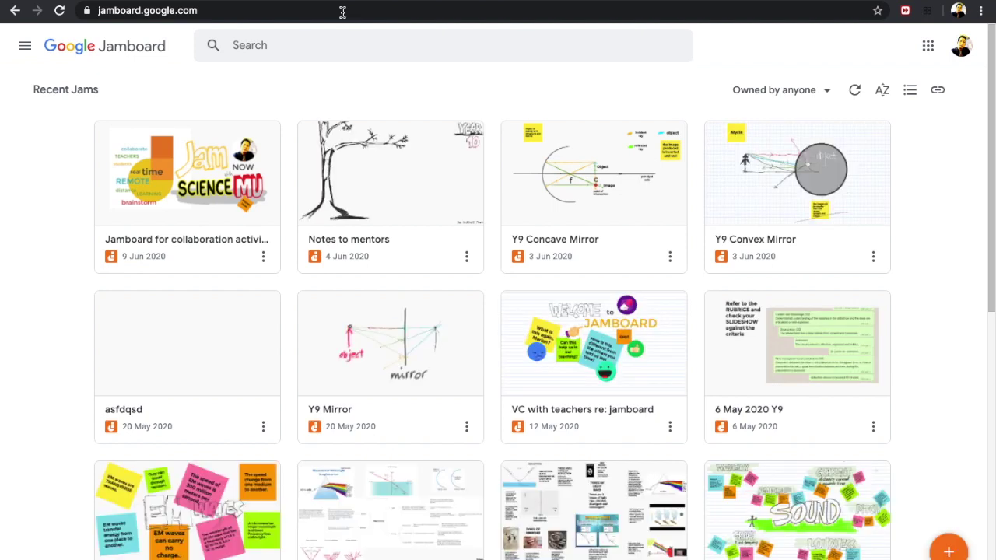
Step: Put the Jamboard home page in full screen and create a new blank jam
scroll(387, 405, down, 2)
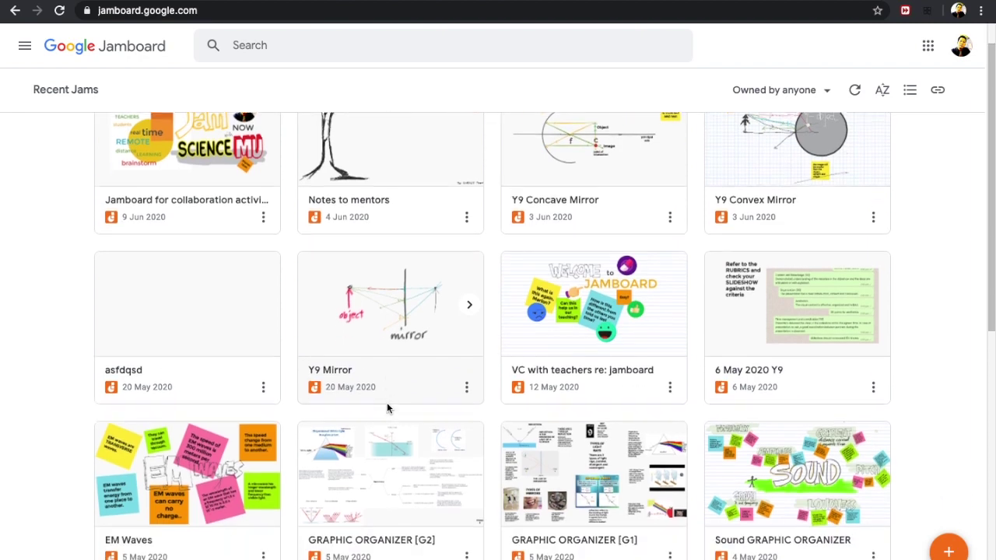
scroll(386, 405, down, 4)
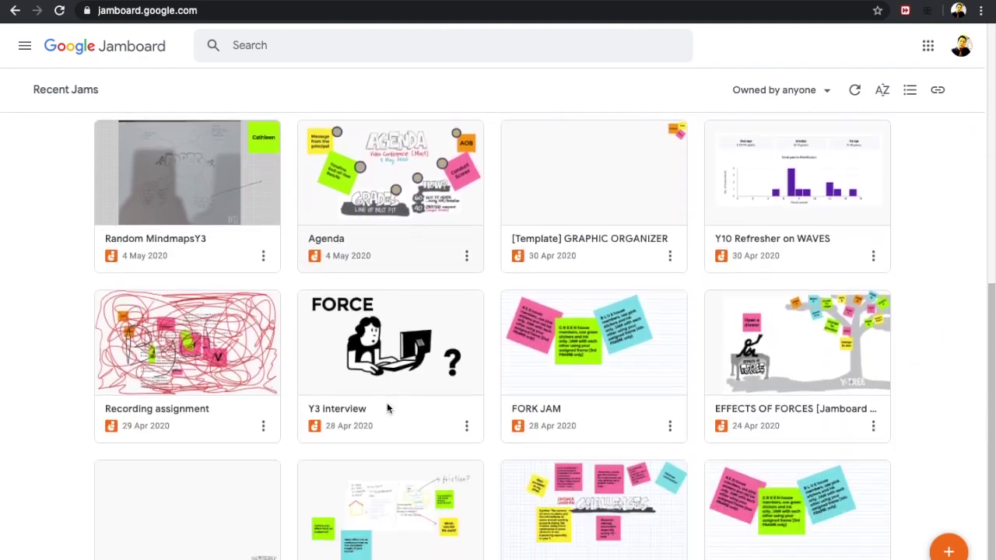
scroll(387, 407, up, 4)
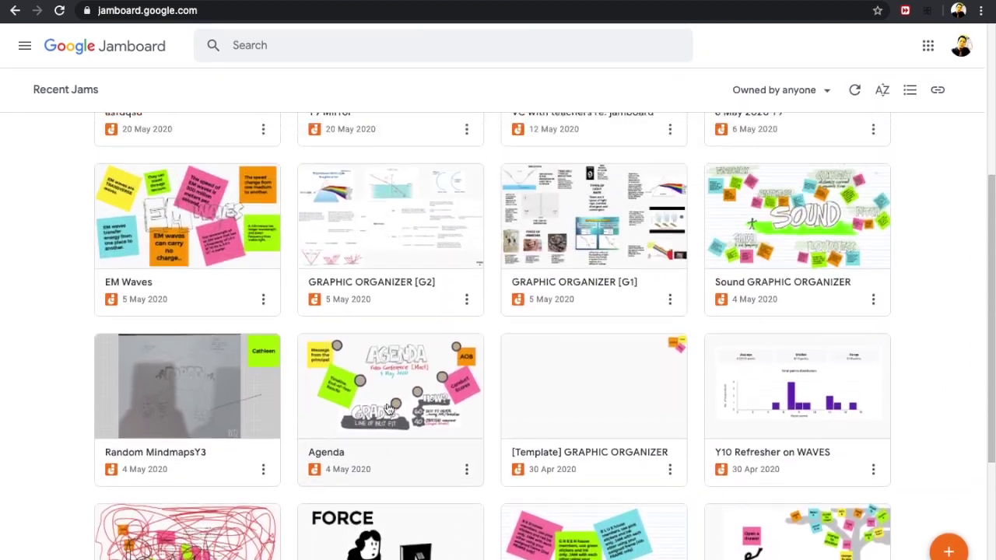
scroll(386, 406, up, 2)
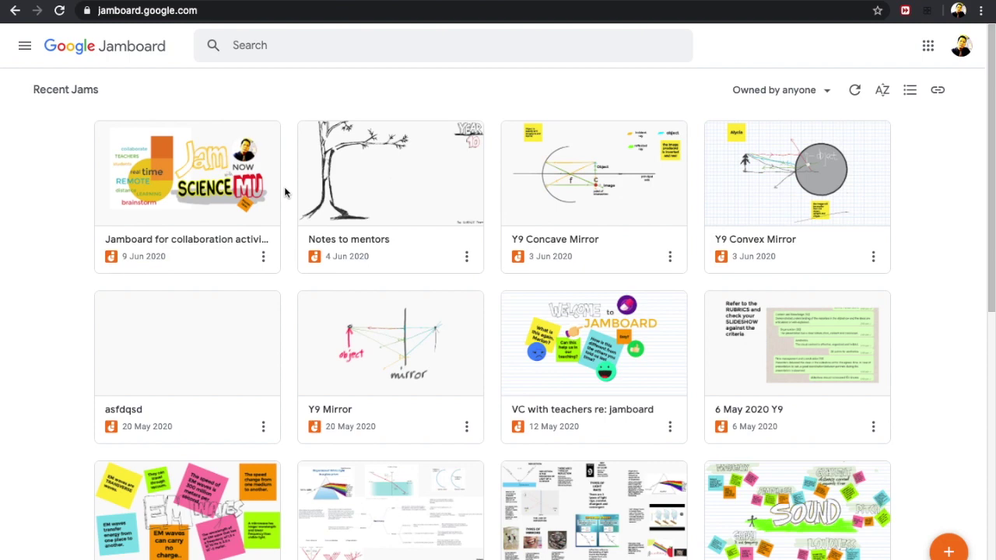
key(ctrl+super+f)
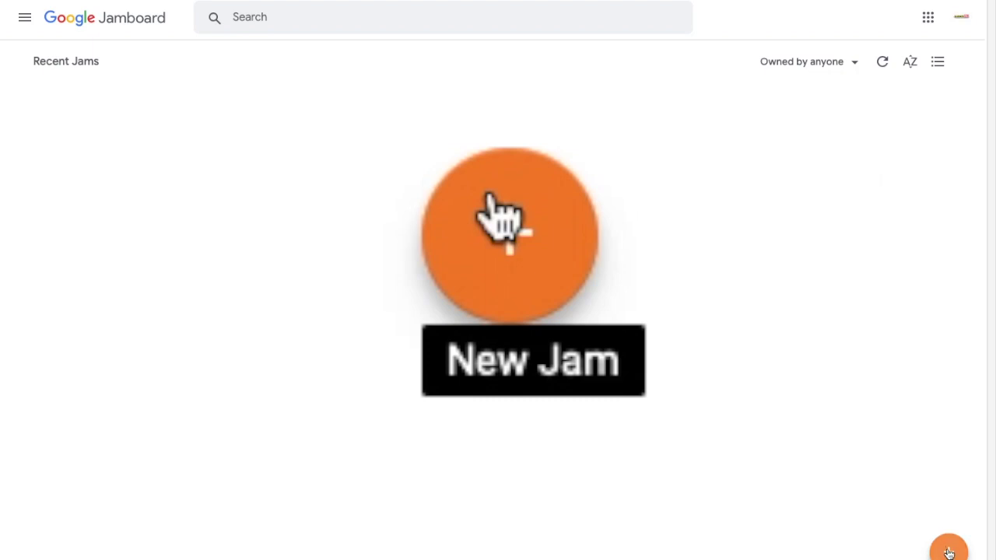
click(947, 550)
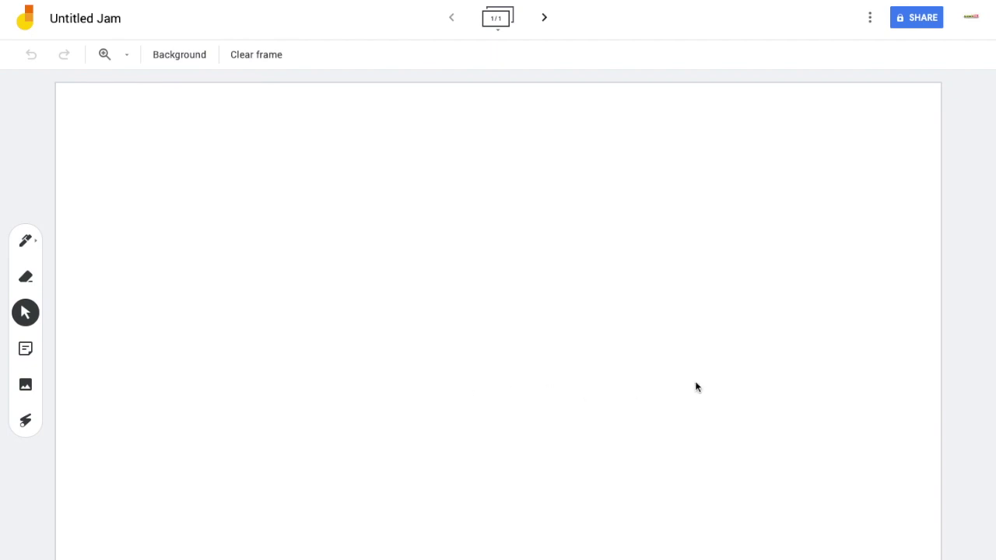
Step: Prepare a share invitation to the first suggested contact with the message "Here is the one for the JAMing." and show its permission options
click(919, 17)
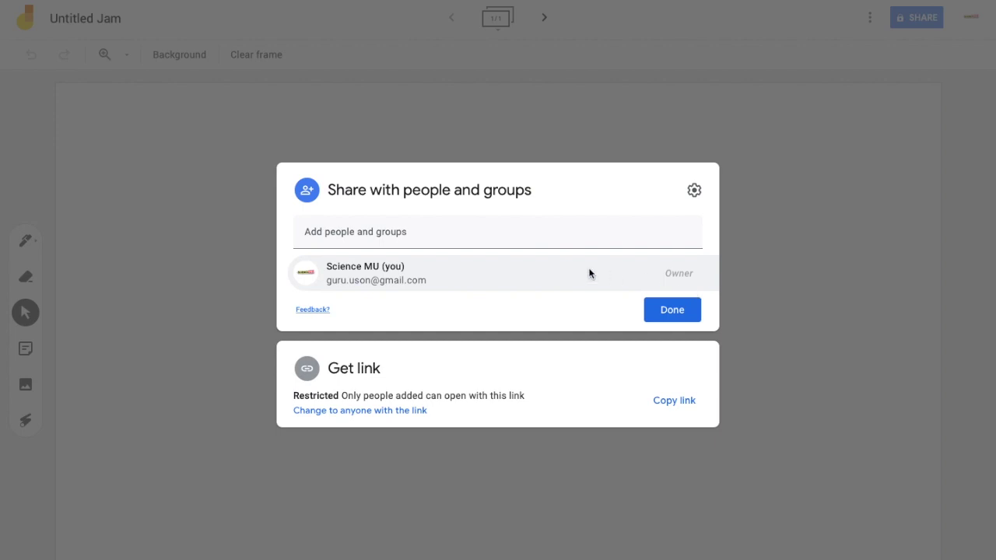
click(384, 232)
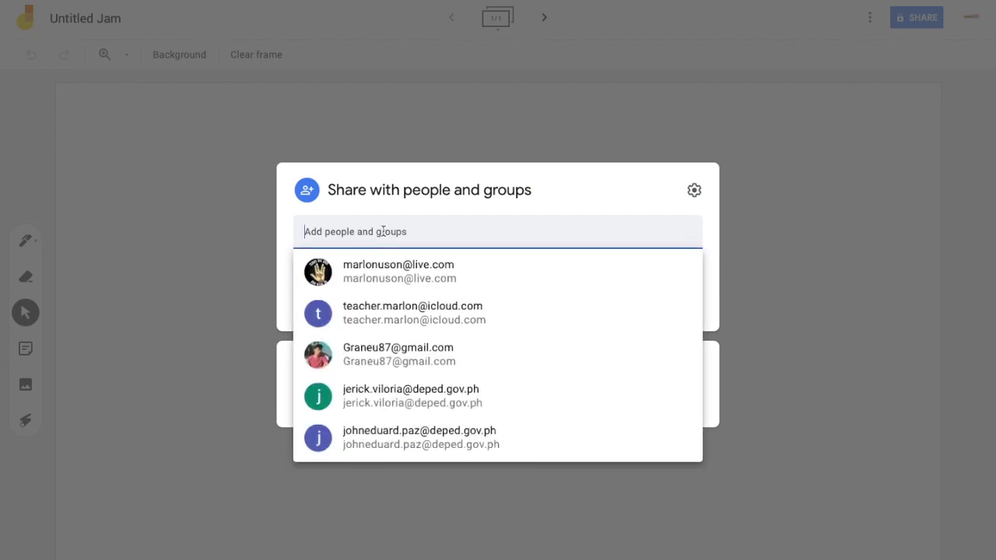
click(381, 274)
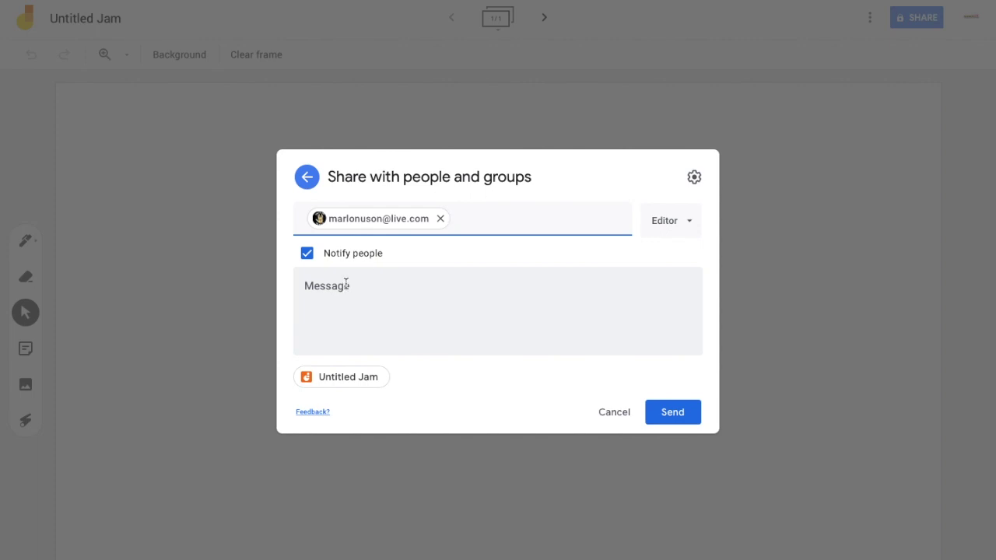
click(347, 283)
text(Here is the one for the JAMing.)
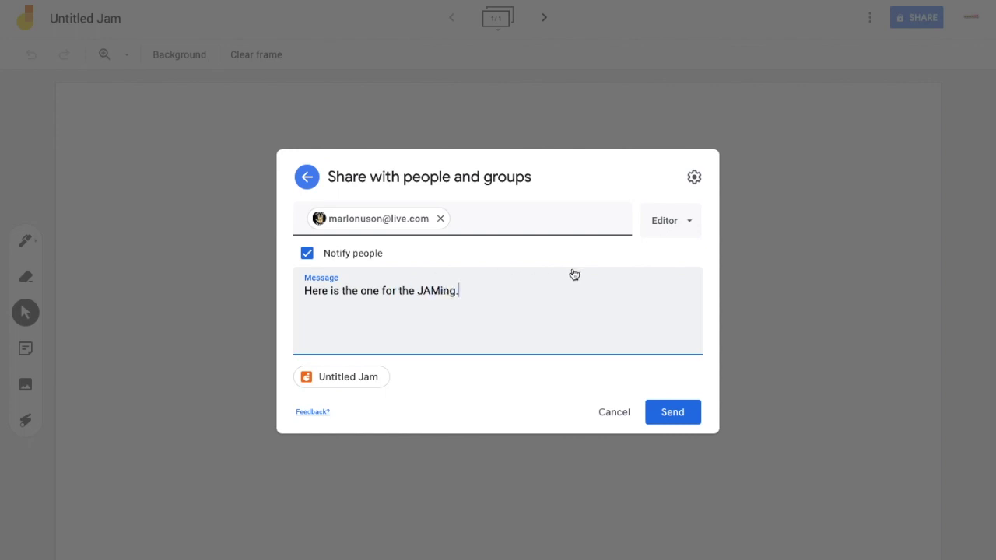
click(683, 228)
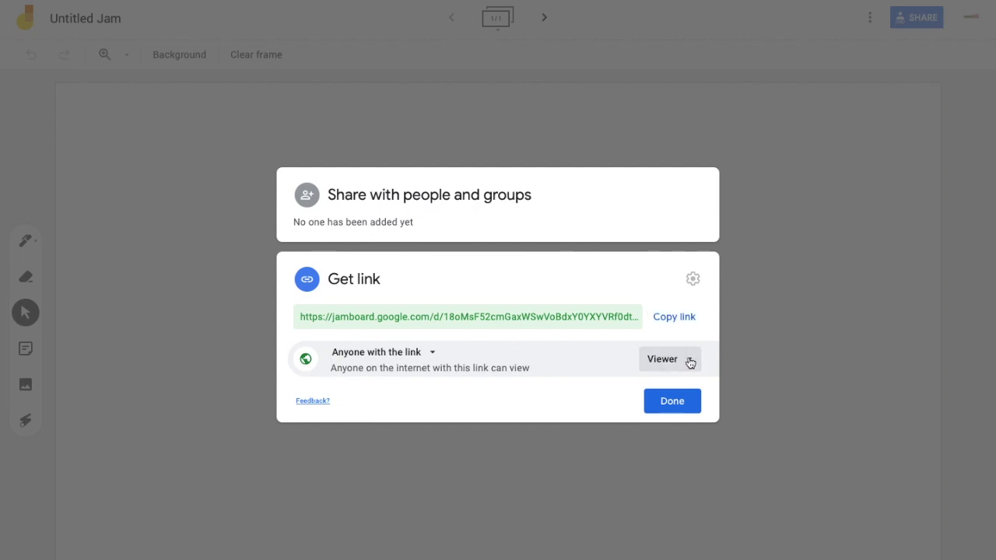
Step: Give anyone with the link Editor access to the jam, copy the link and finish sharing
click(691, 362)
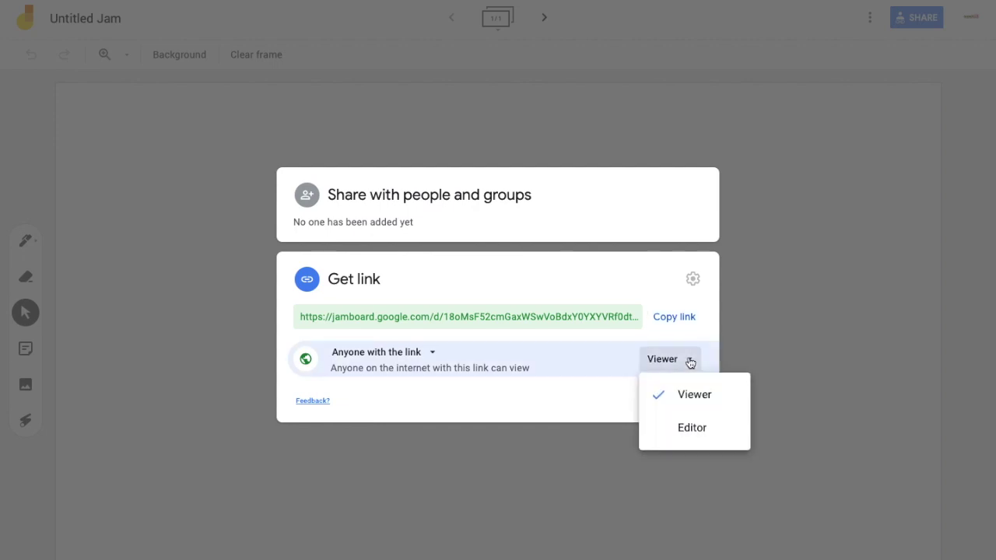
click(682, 438)
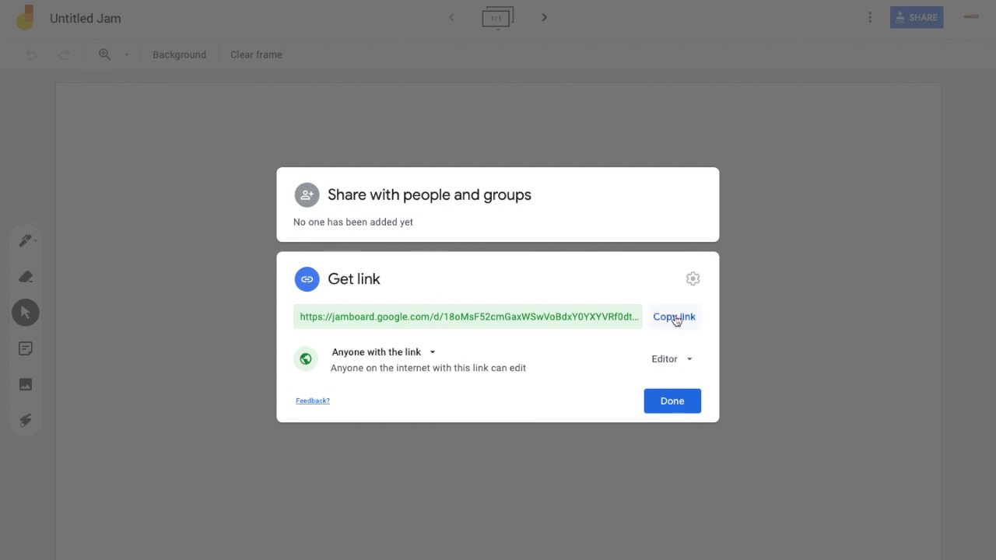
click(673, 402)
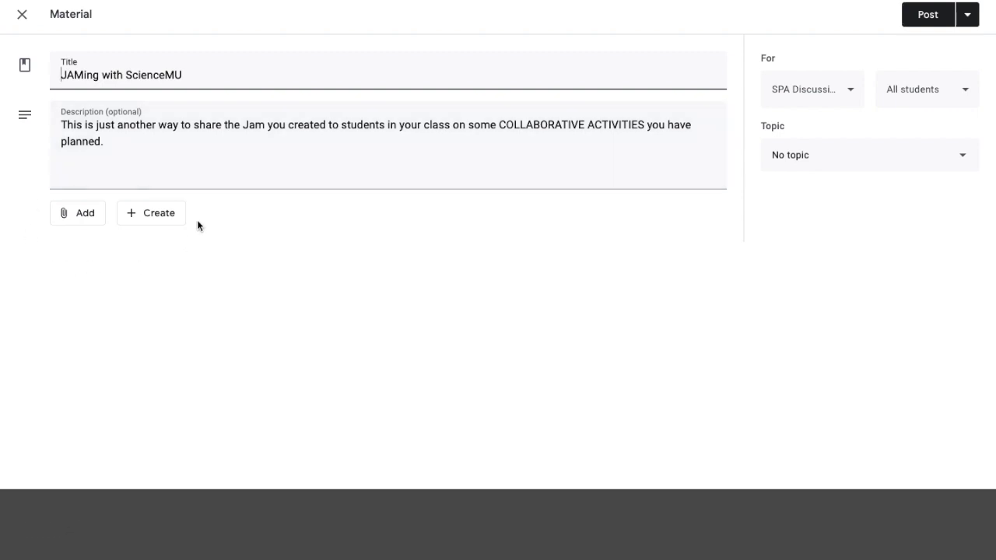
Step: Attach the copied jam link to the "JAMing with ScienceMU" material in Google Classroom, and remove that attachment
click(75, 215)
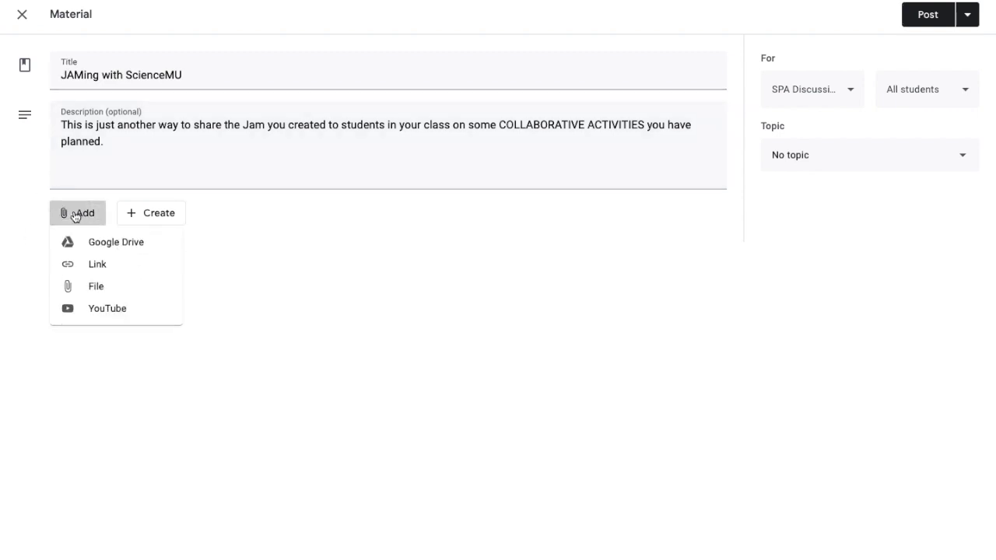
click(96, 266)
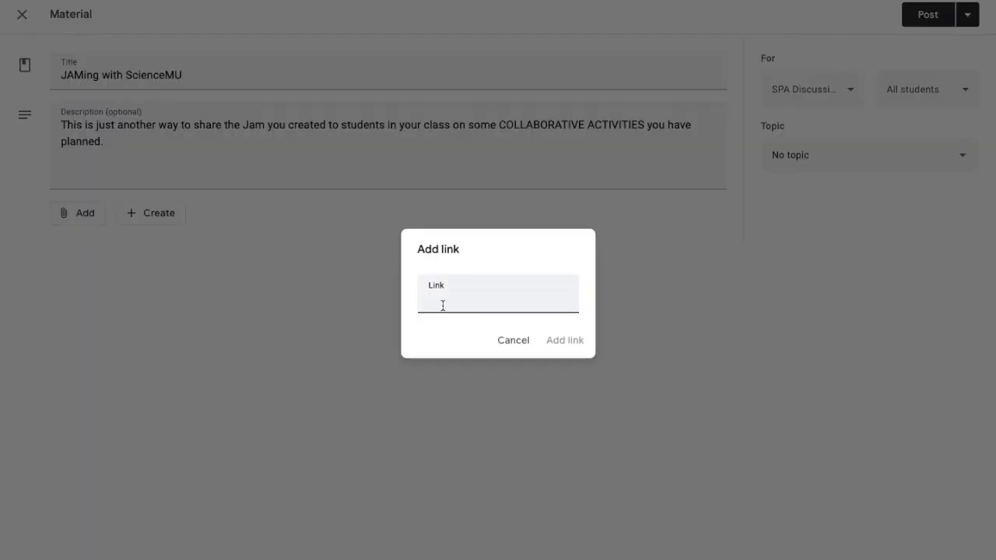
key(ctrl+v)
click(565, 340)
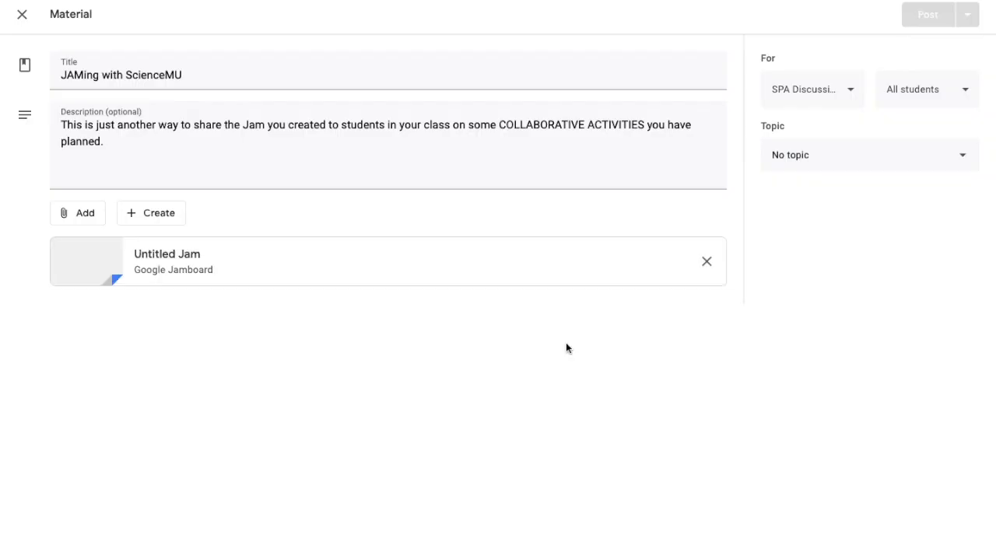
click(709, 262)
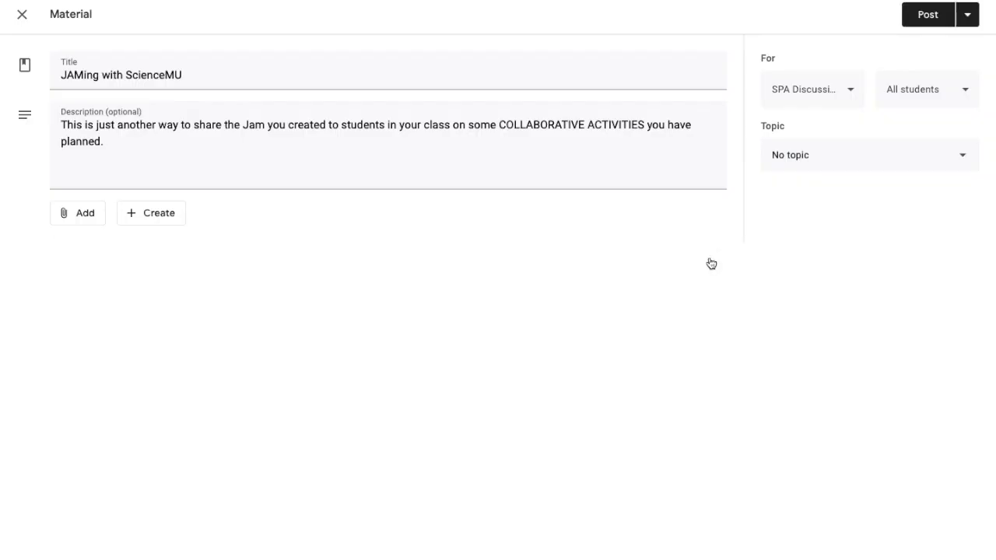
Step: Attach the "Jamboard for collaboration activities" jam from Google Drive to the class material, and remove that attachment
click(79, 221)
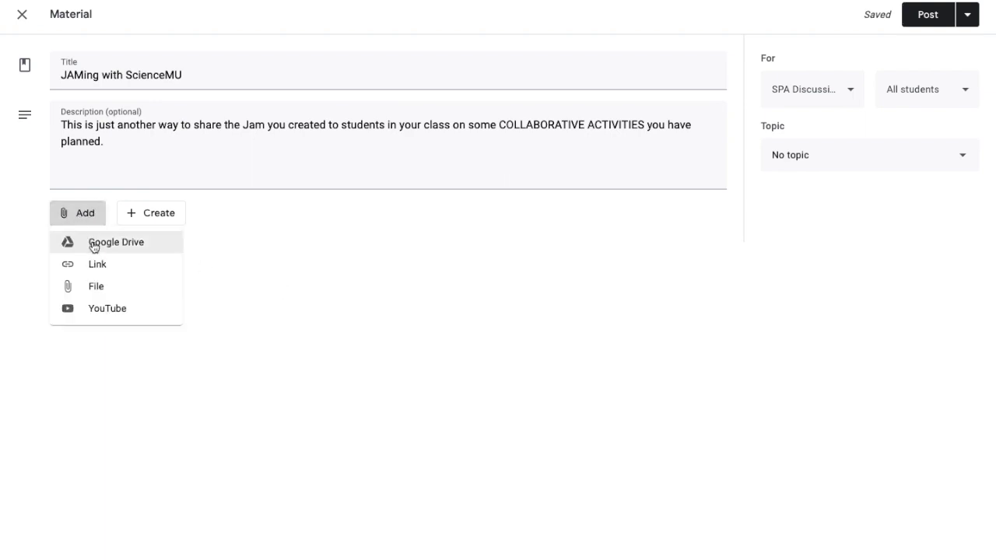
click(93, 243)
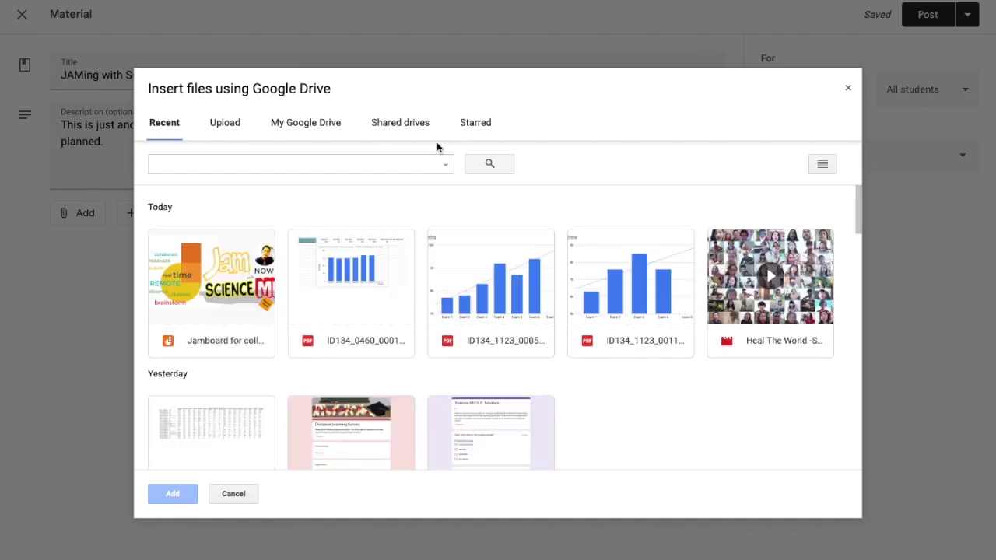
click(207, 292)
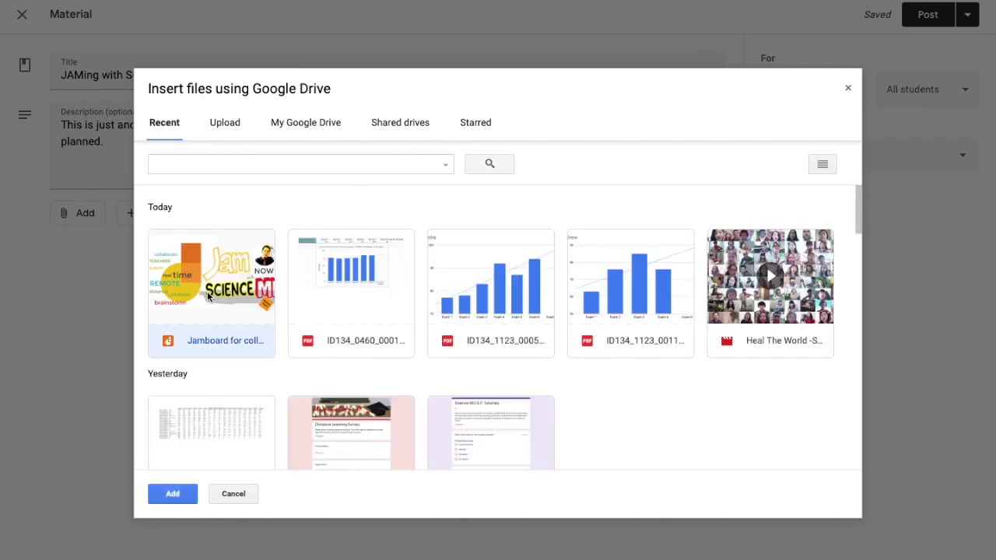
click(174, 497)
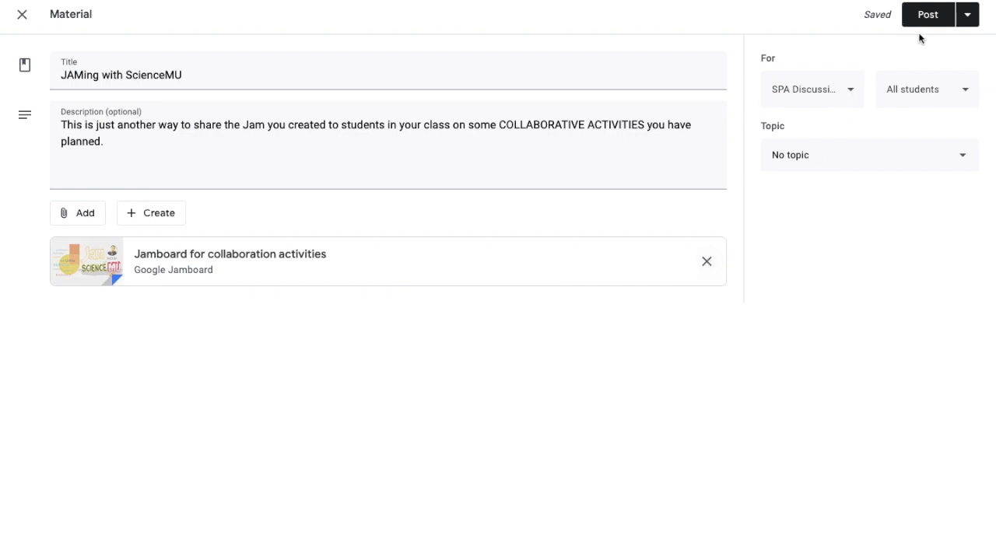
click(706, 261)
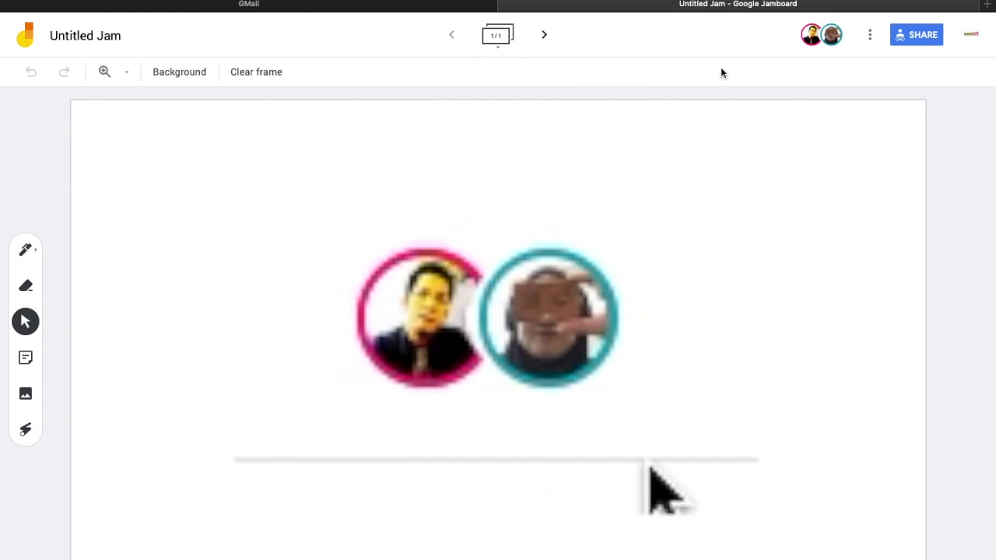
Step: Open the rename dialog of the untitled jam and accept its existing name
click(870, 35)
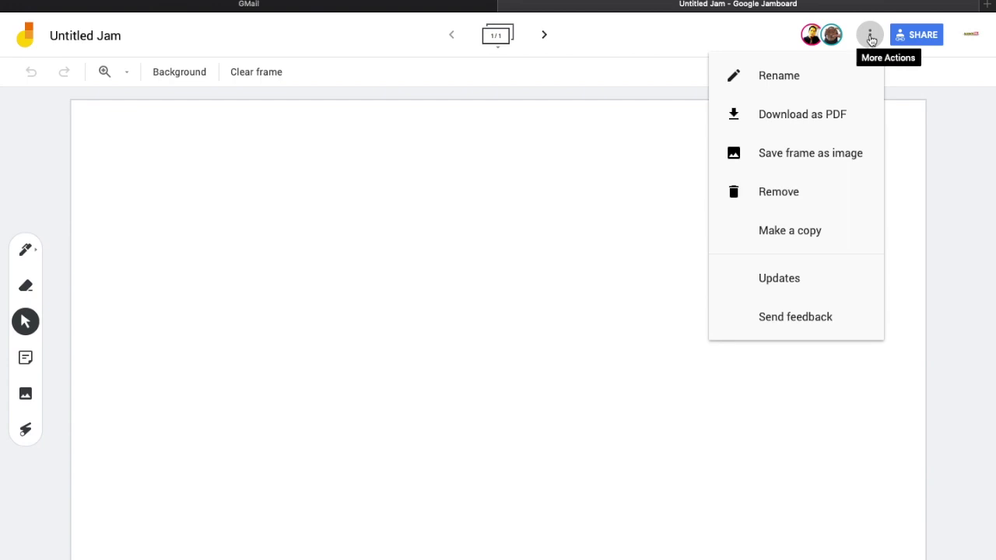
click(802, 89)
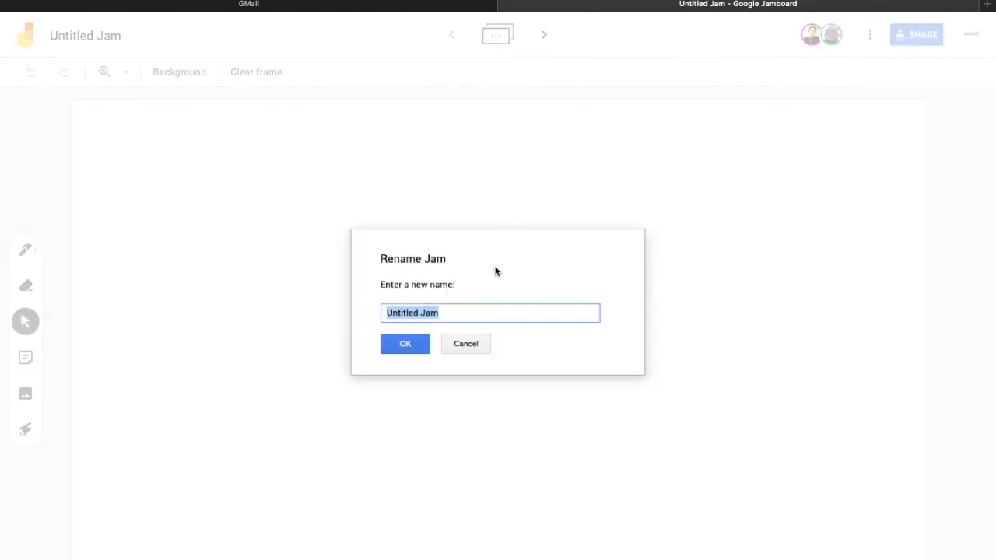
click(407, 344)
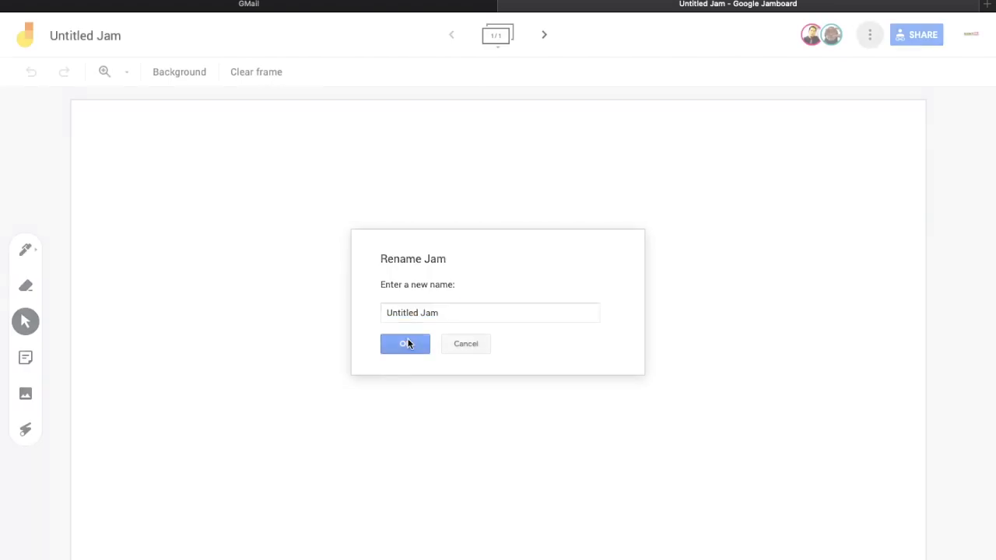
Step: Rename the untitled jam as "ScienceMU Jam"
click(88, 36)
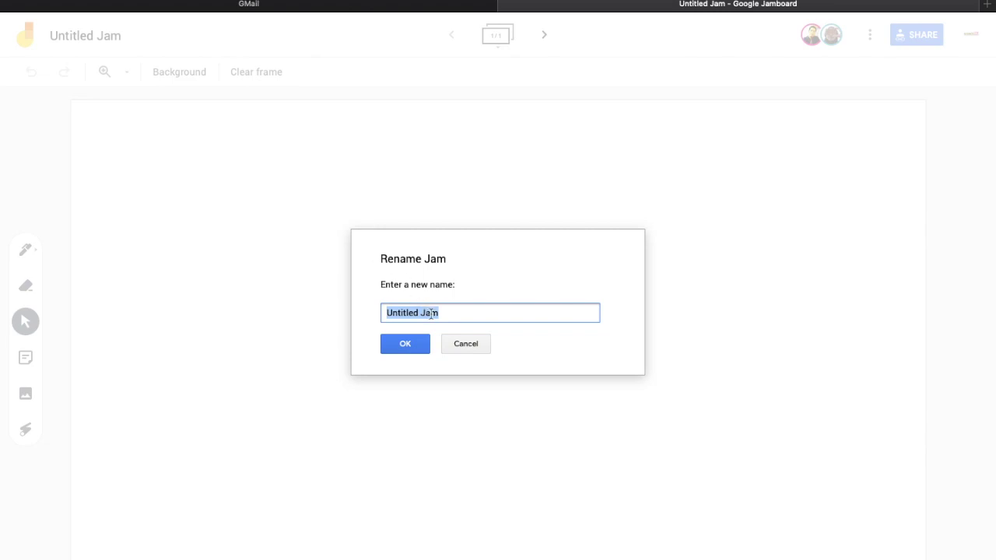
text(Sci)
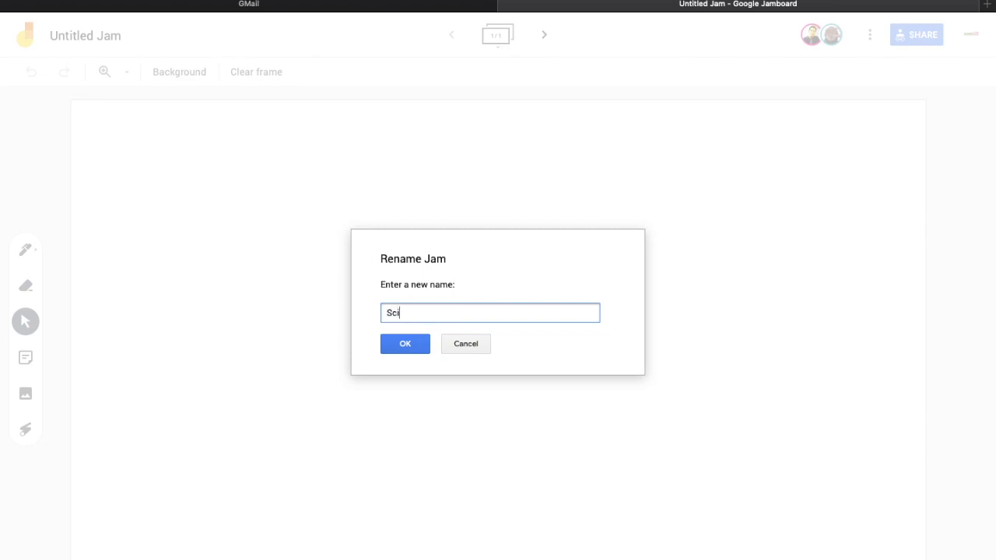
text(enceMU Jam)
click(402, 345)
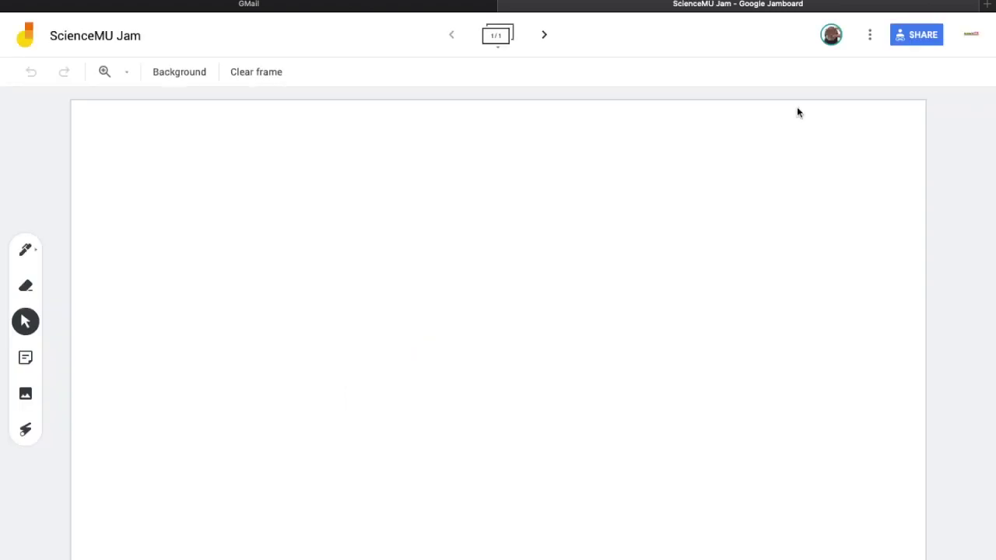
click(870, 35)
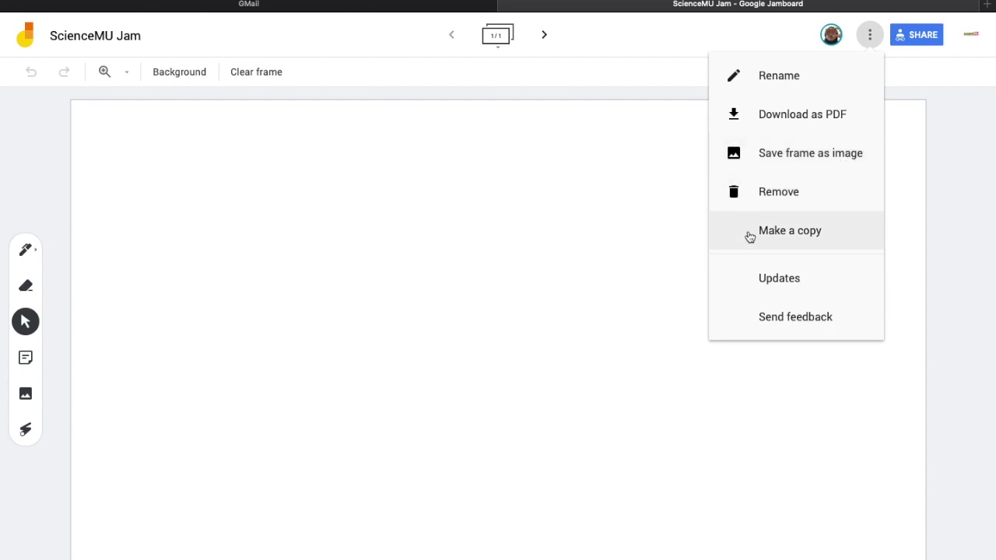
click(551, 308)
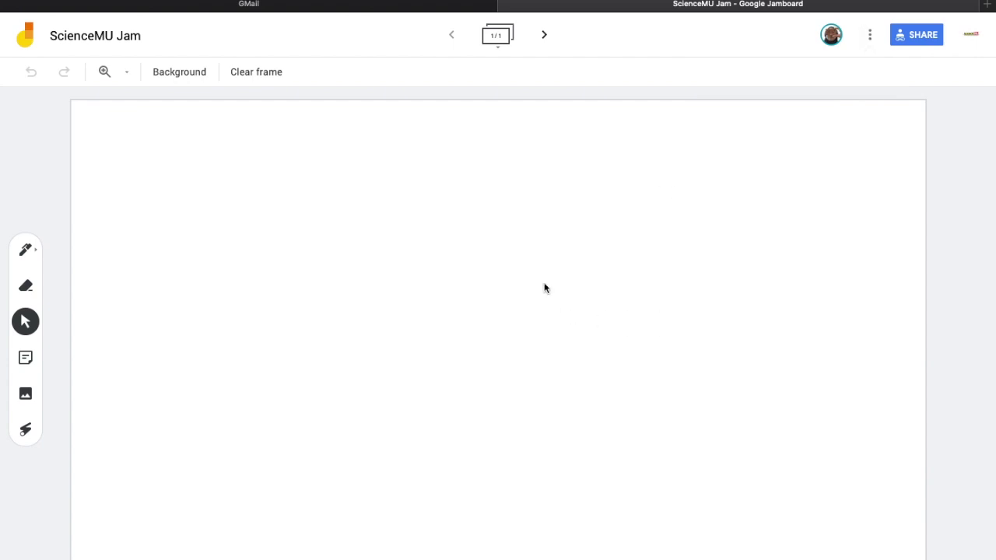
Step: Add two blank frames to the jam, one before and one after the existing frame, and collapse the frame overview
click(495, 45)
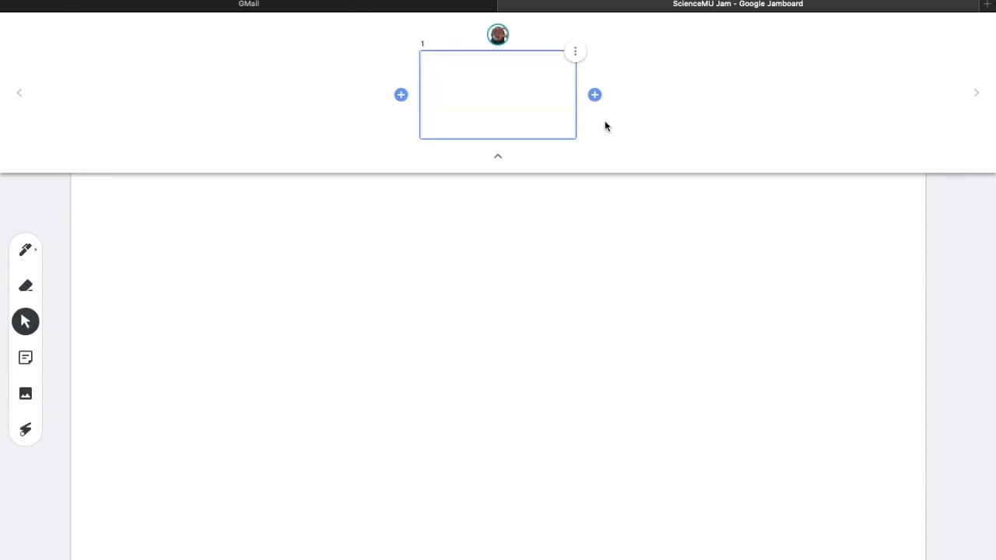
click(400, 95)
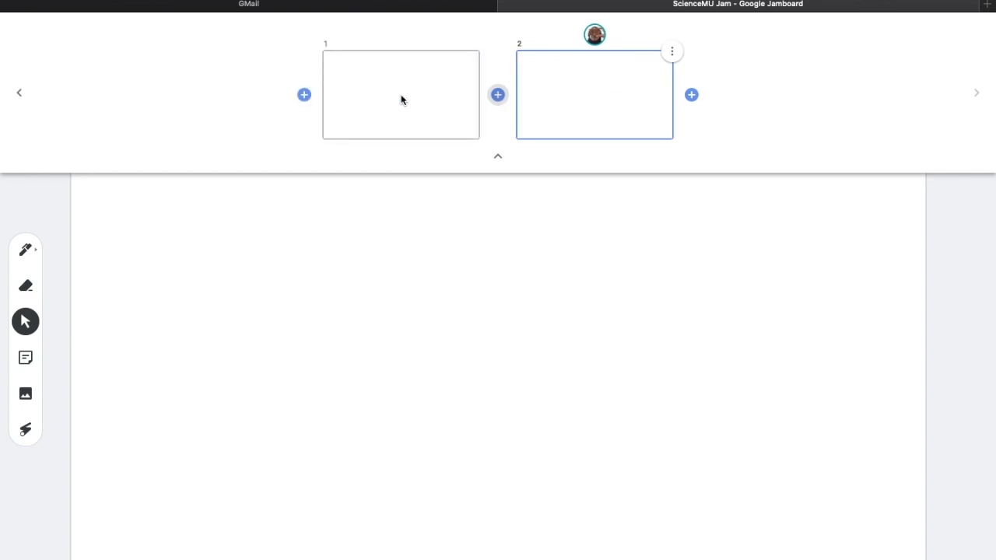
click(692, 95)
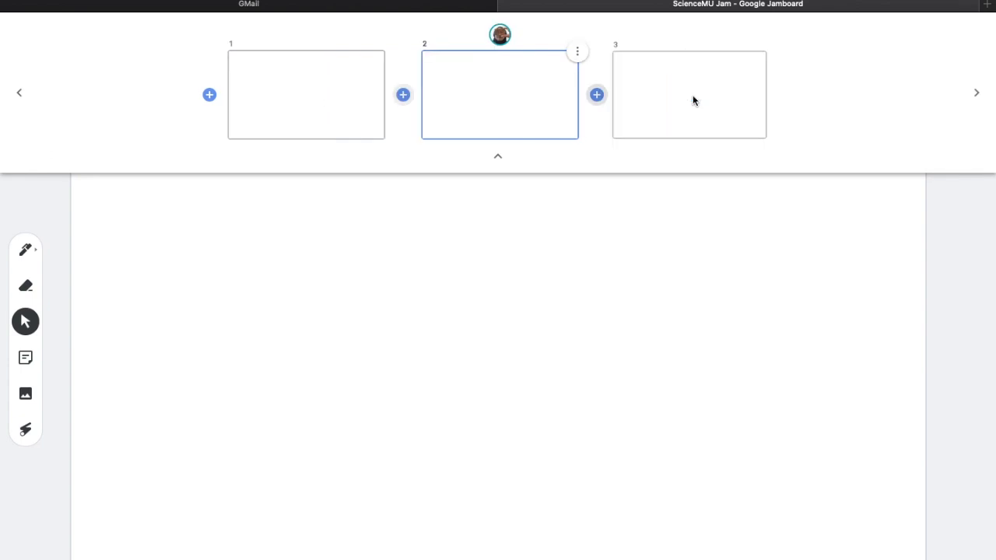
click(499, 160)
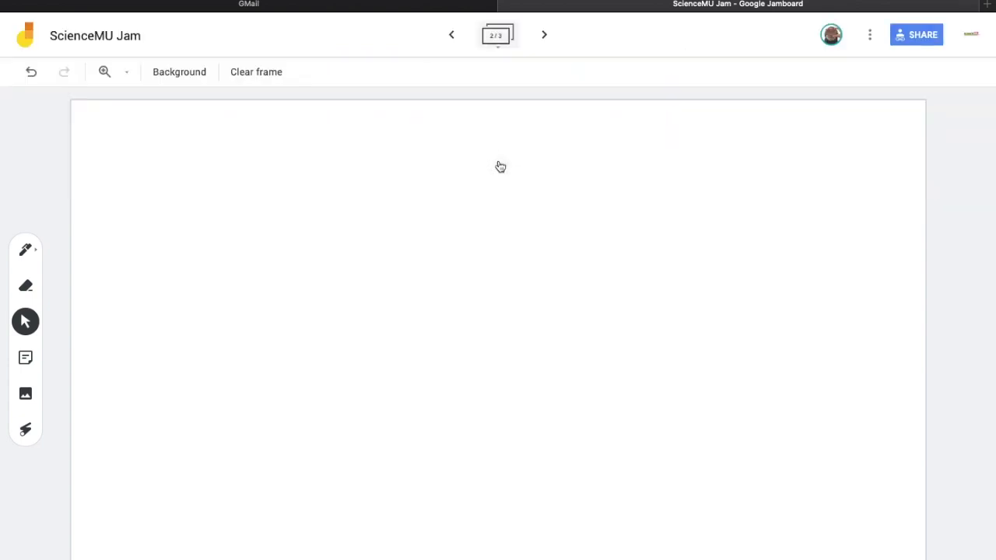
Step: Delete the first and last of the three frames, leaving a single frame in the jam, and close the frame overview
click(498, 36)
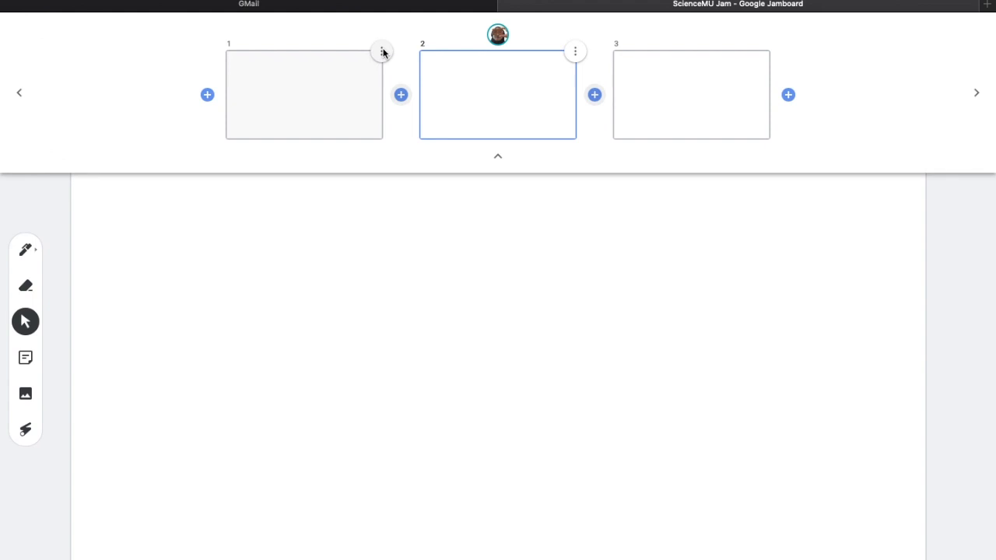
click(382, 52)
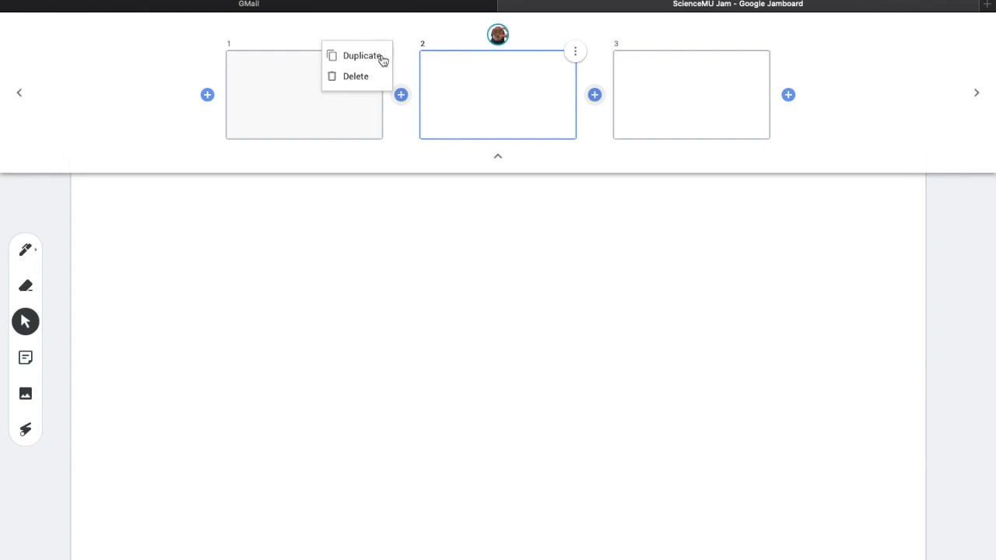
click(356, 82)
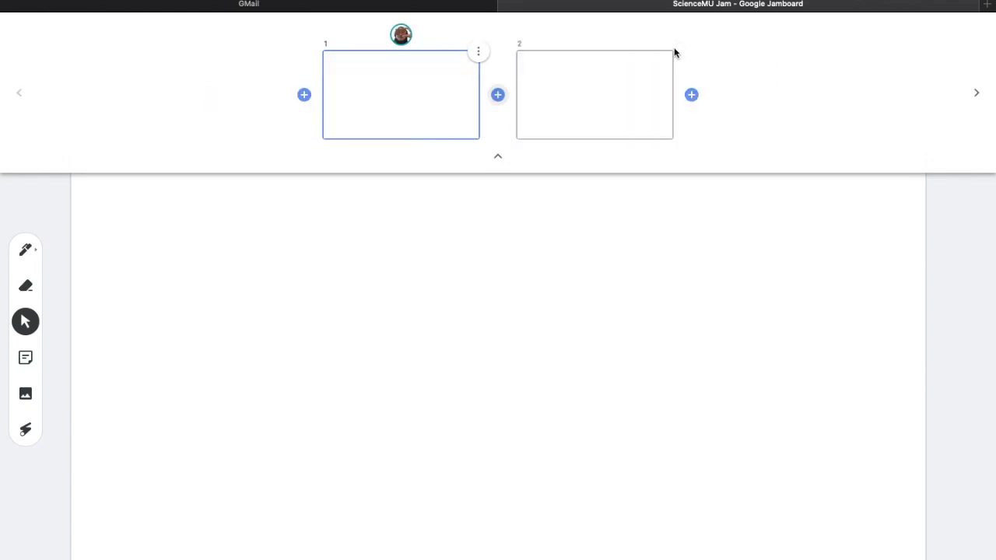
click(673, 50)
click(639, 77)
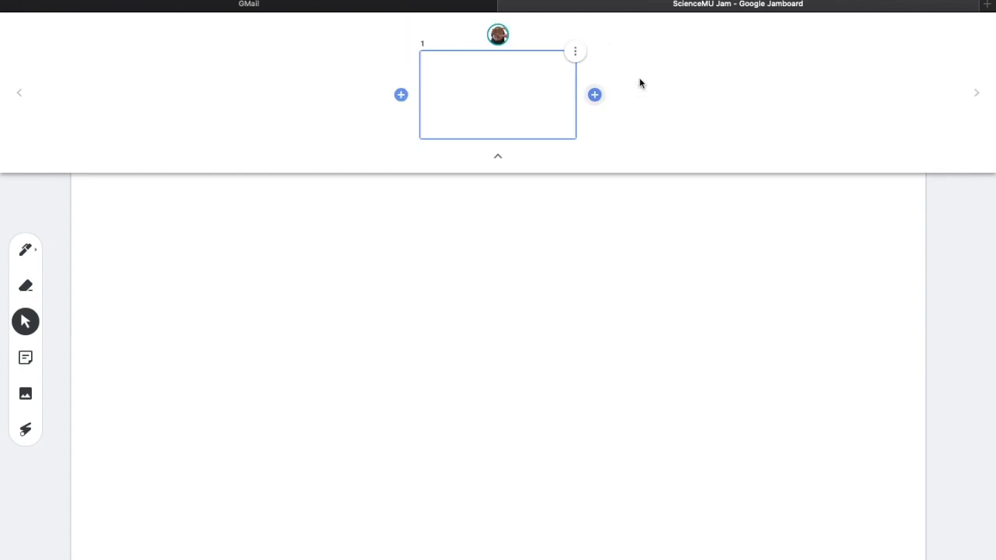
click(519, 259)
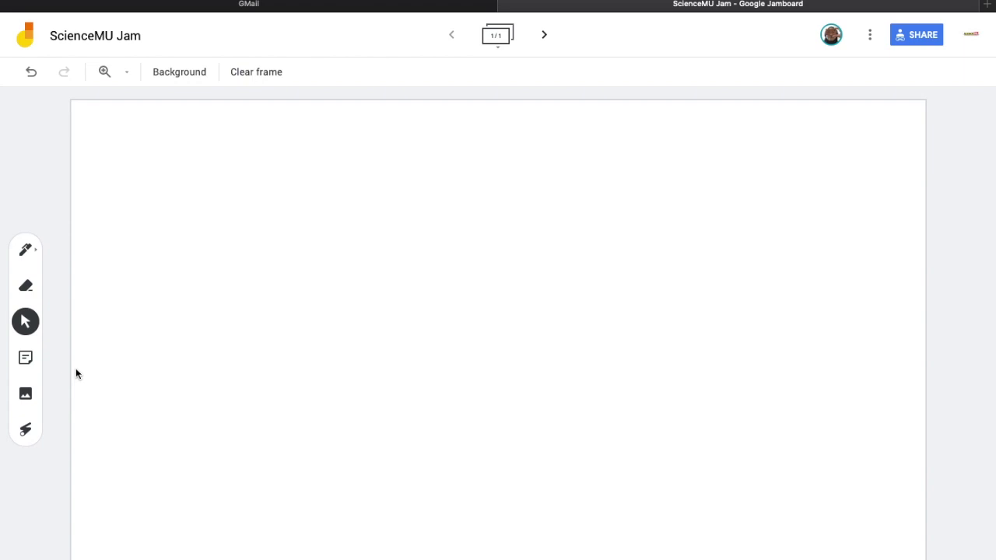
Step: Demonstrate the Laser tool with several sweeping freehand strokes across the blank frame
click(25, 430)
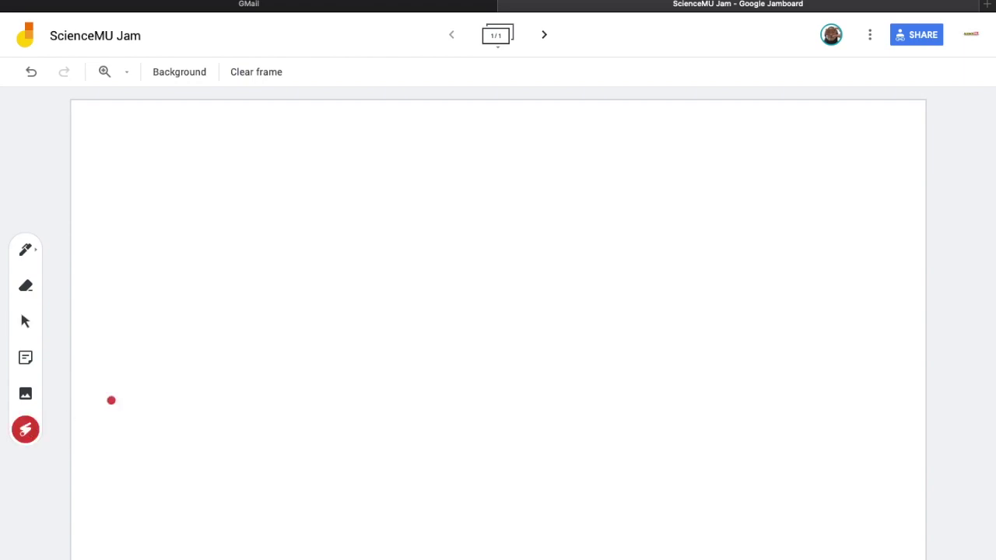
mouse_move(412, 298)
mouse_down()
mouse_move(723, 314)
mouse_move(434, 327)
mouse_up()
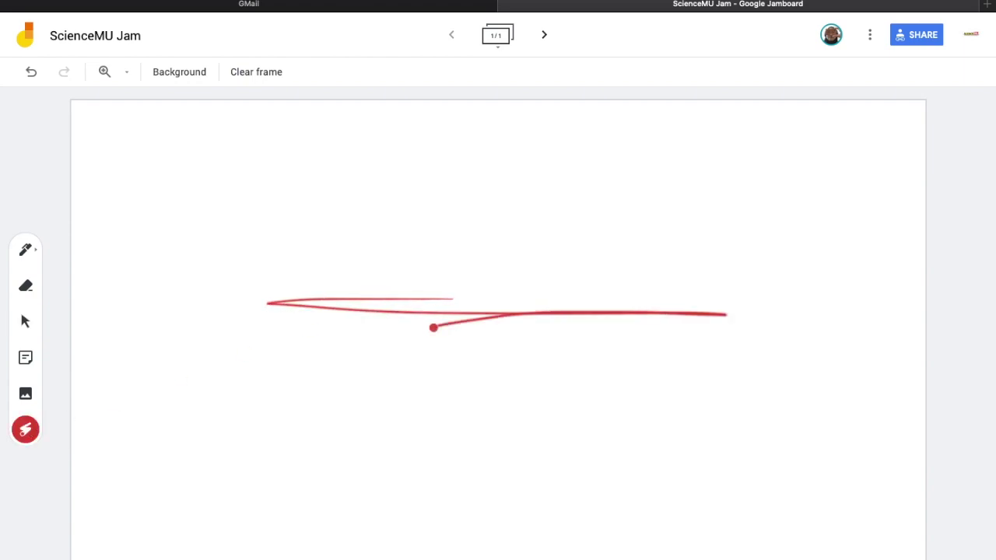
mouse_move(329, 340)
mouse_down()
mouse_move(480, 229)
mouse_move(614, 311)
mouse_move(733, 275)
mouse_move(240, 285)
mouse_move(374, 352)
mouse_up()
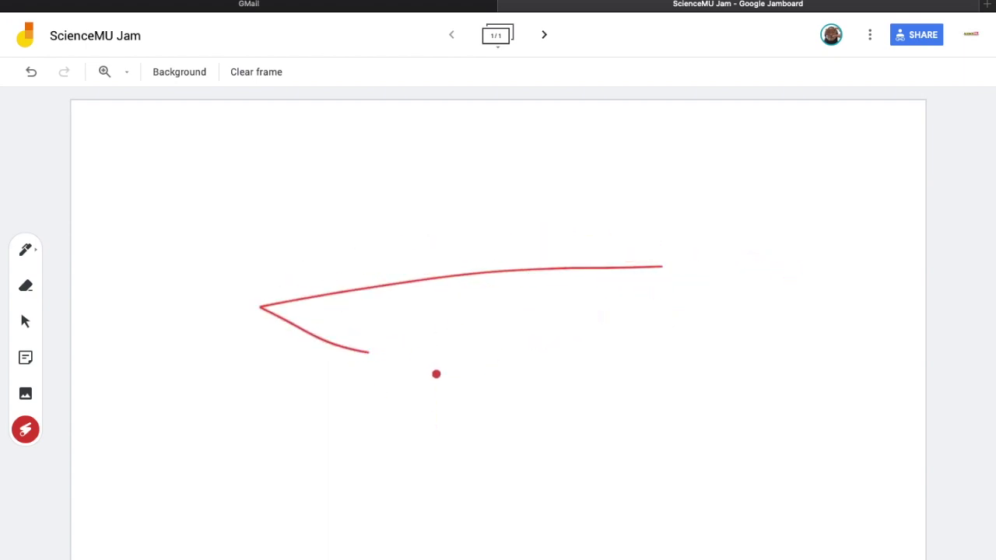
drag(449, 385, 483, 230)
mouse_move(334, 467)
mouse_down()
mouse_move(649, 229)
mouse_move(685, 369)
mouse_up()
mouse_move(273, 374)
mouse_down()
mouse_move(373, 415)
mouse_move(643, 414)
mouse_move(646, 426)
mouse_up()
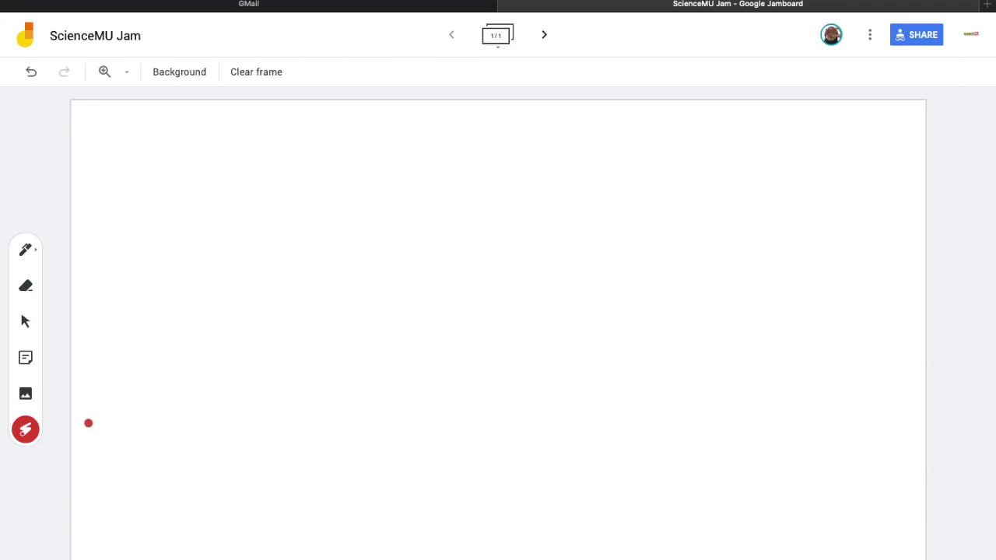
Step: Insert the image ScienceMU.png from the computer's Desktop folder into the frame
click(25, 396)
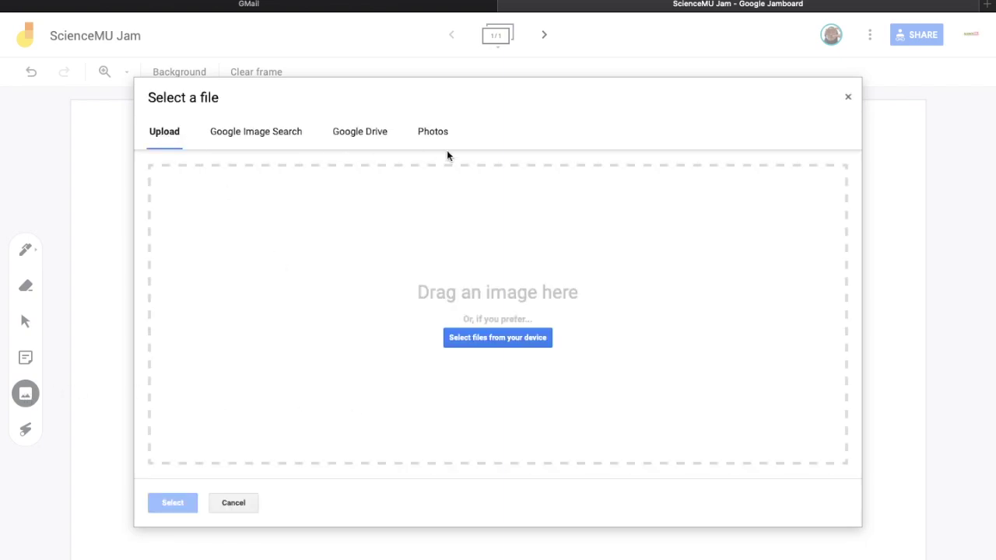
click(506, 340)
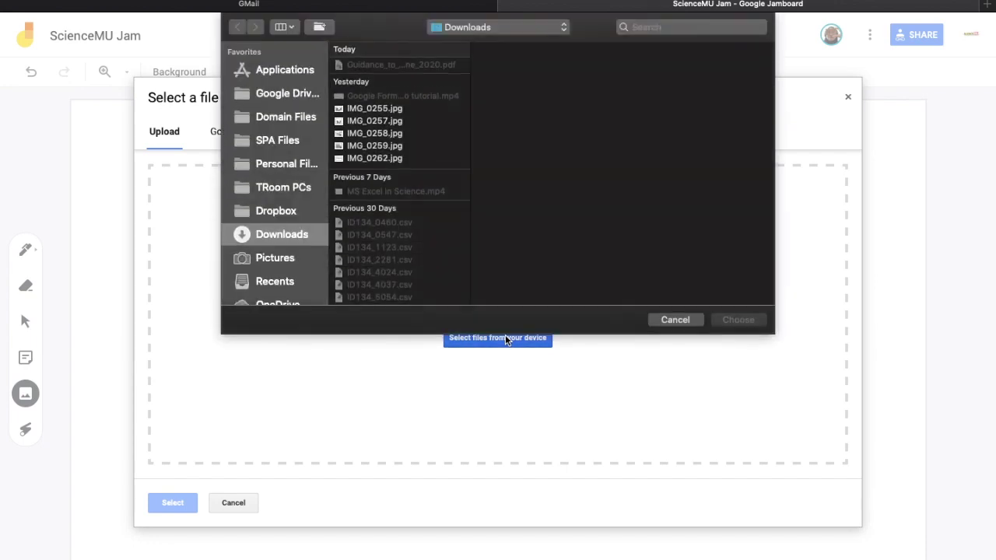
scroll(285, 235, down, 3)
click(280, 262)
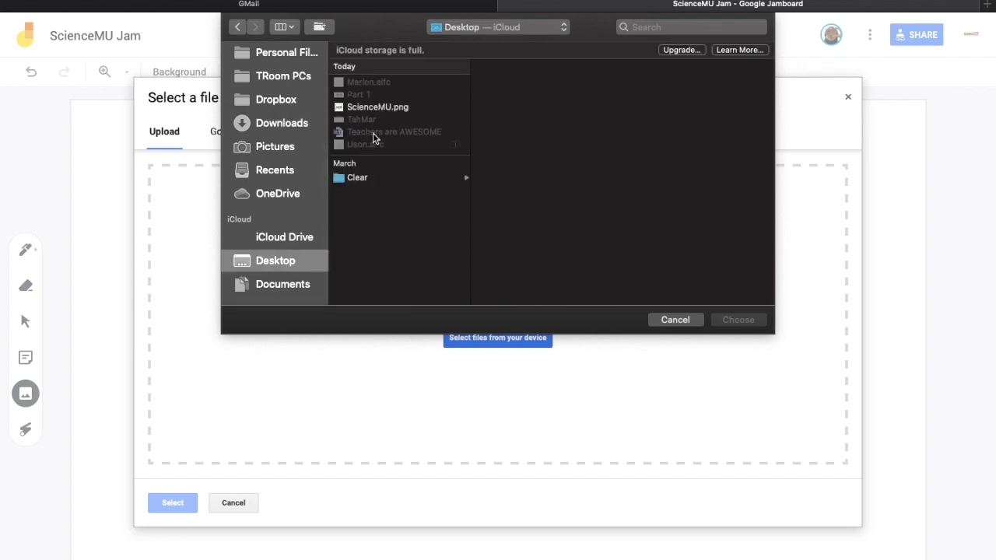
click(389, 106)
click(737, 320)
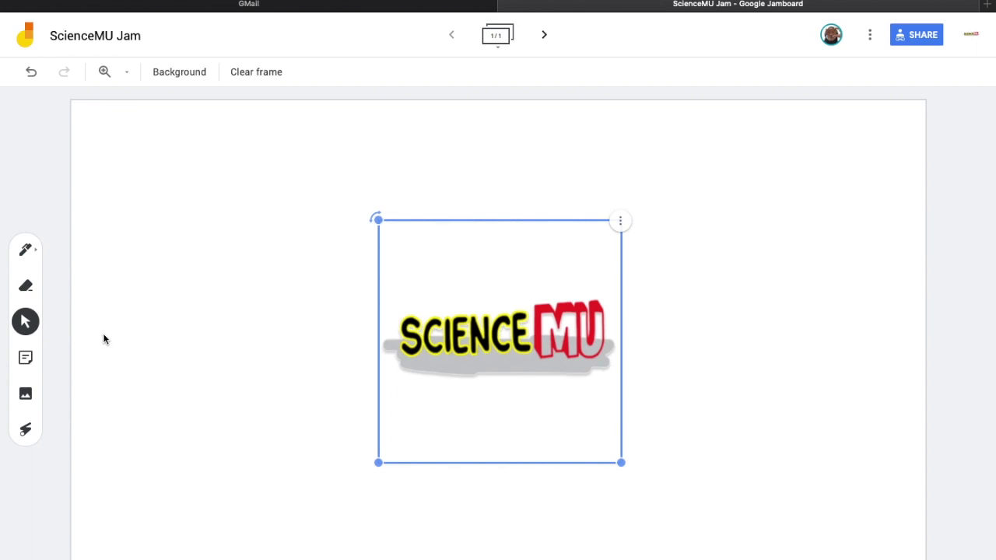
Step: Add a yellow sticky note reading "MS Excel for Data Analysis" and a green one reading "Google Forms as Assessment Tool"
click(25, 358)
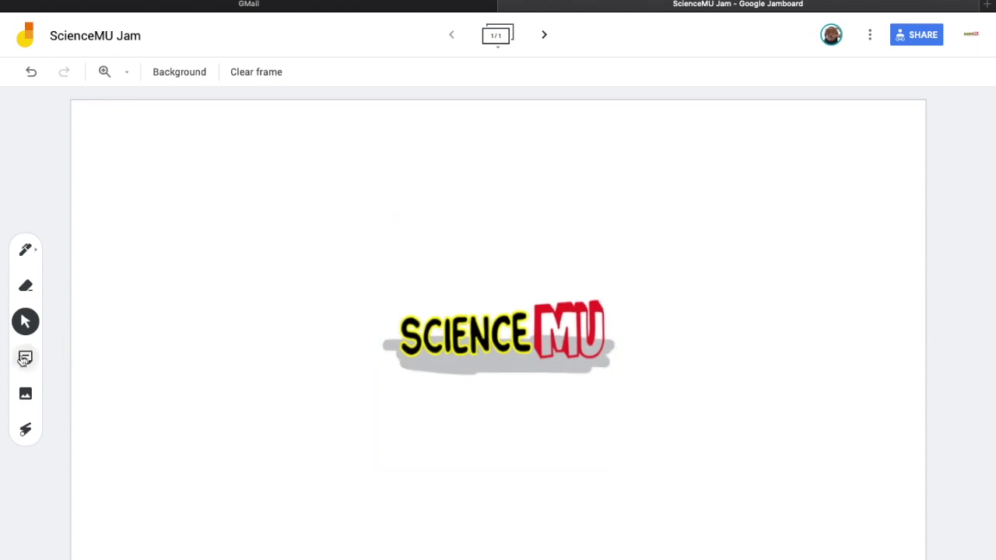
text(MS Excel for Data Analysis)
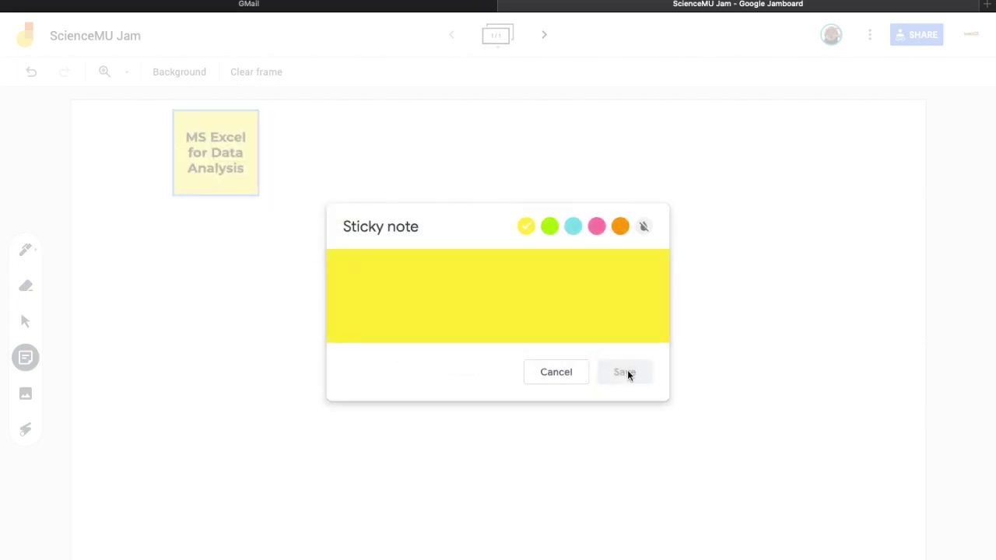
click(547, 375)
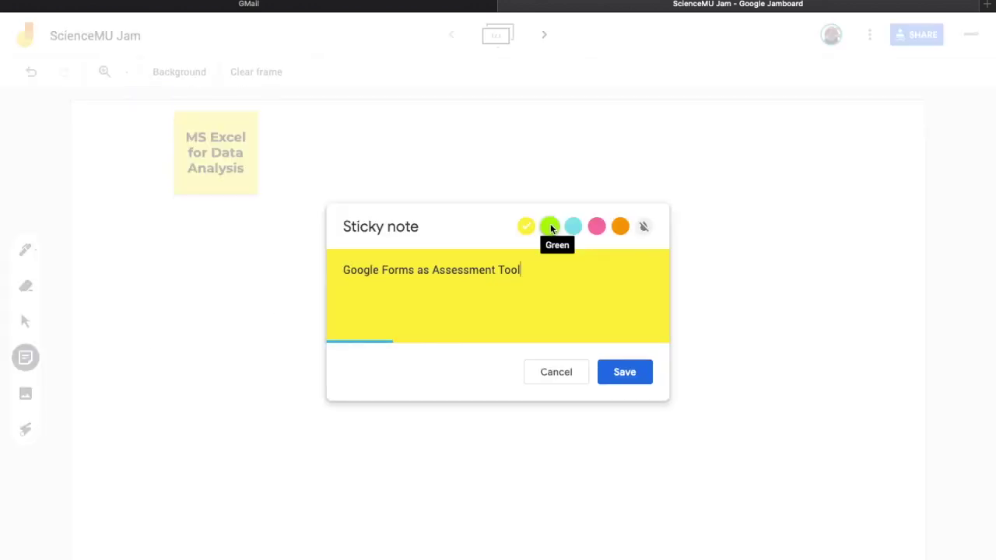
click(550, 226)
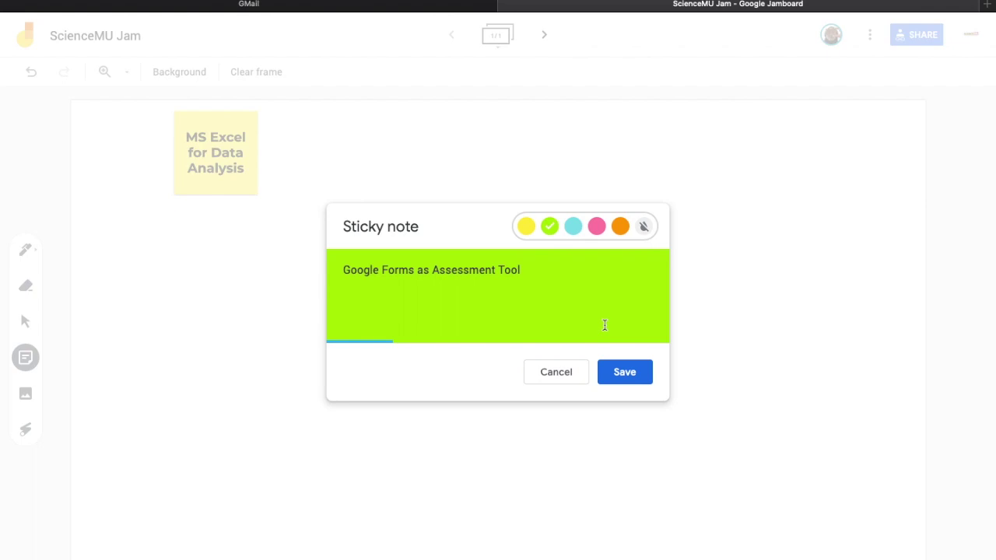
click(618, 372)
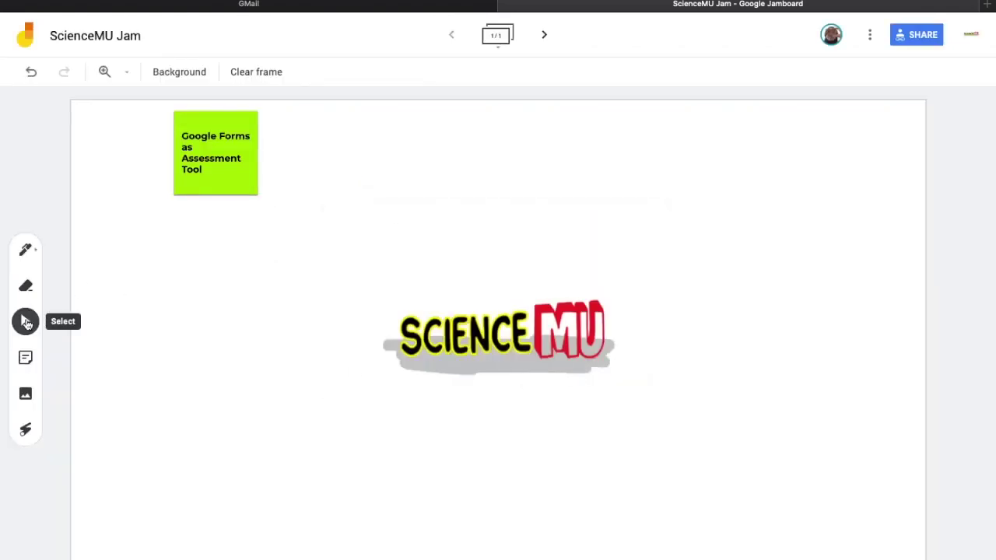
Step: Add a sticky note without background colour reading "Ray-Tracing Techniques [Convex Mirror]"
click(25, 359)
text(Ray-Tracin)
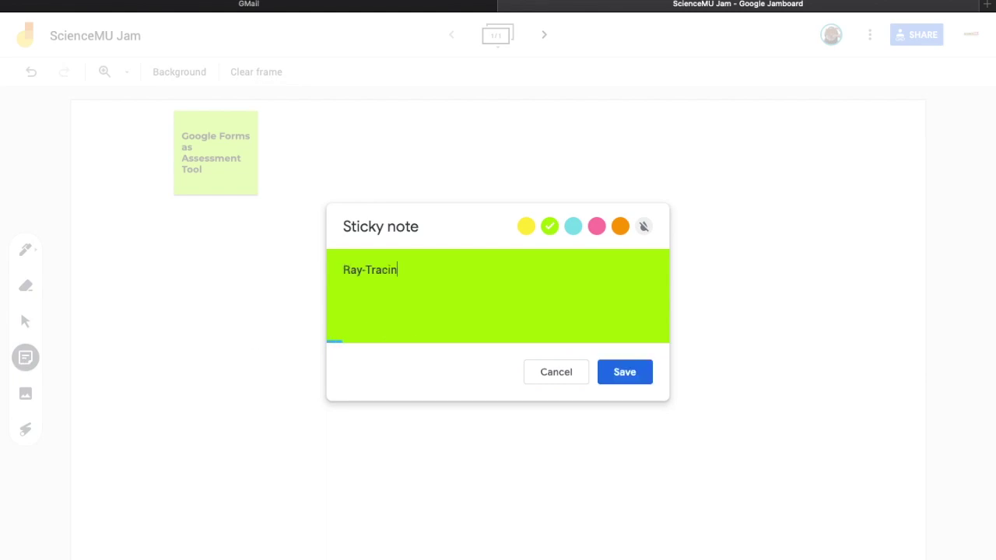
text(g Techniques [Convex Mirror])
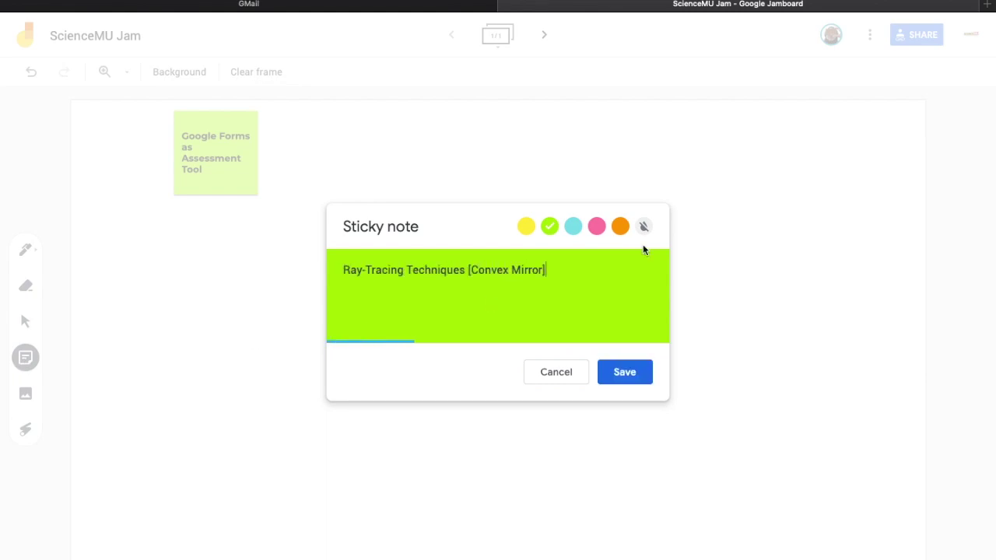
click(644, 226)
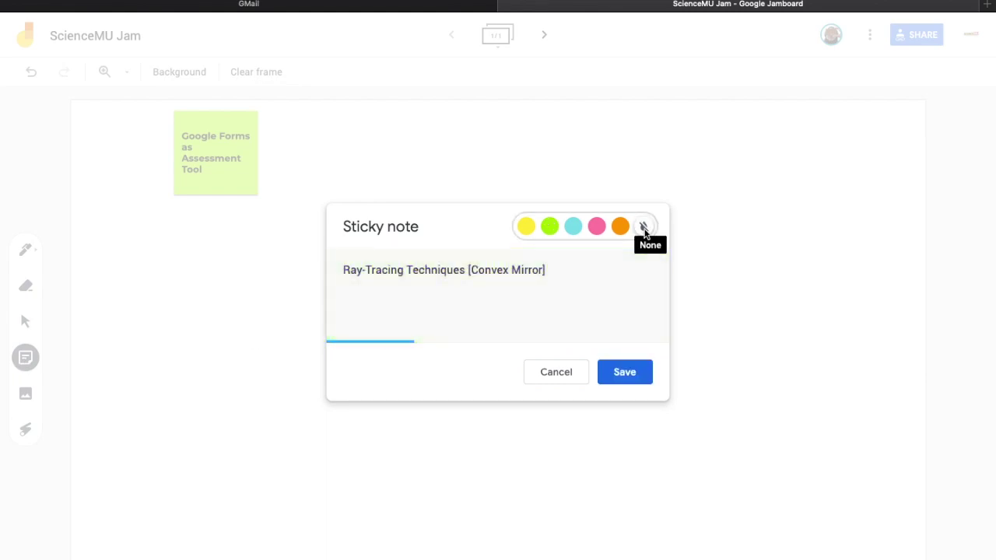
click(621, 375)
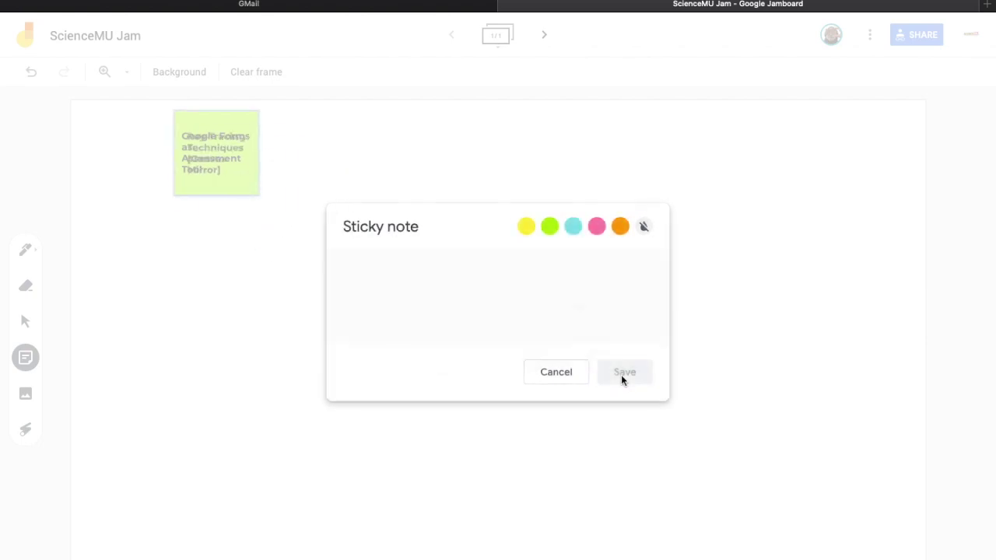
click(555, 373)
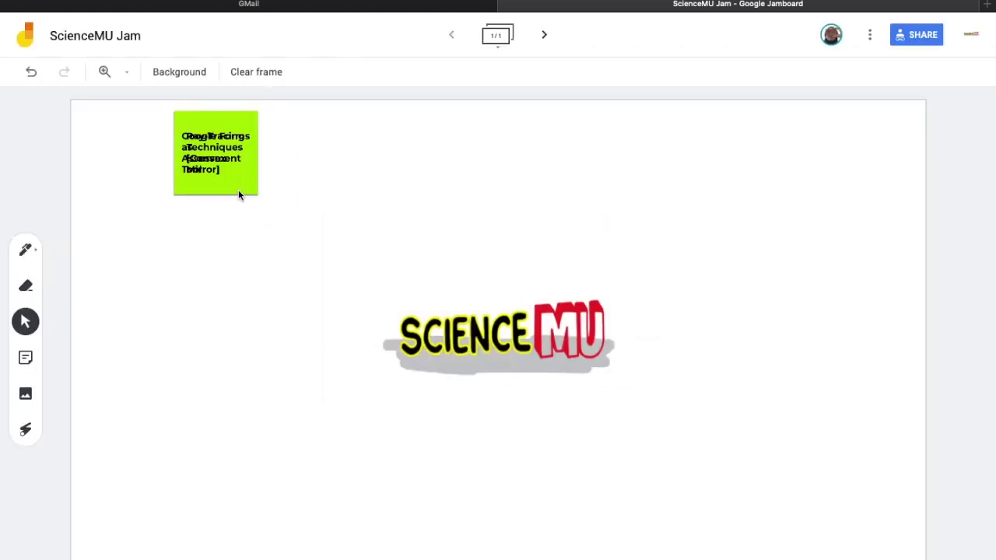
Step: Enlarge the "Ray-Tracing Techniques [Convex Mirror]" note to about twice its width and height
click(227, 165)
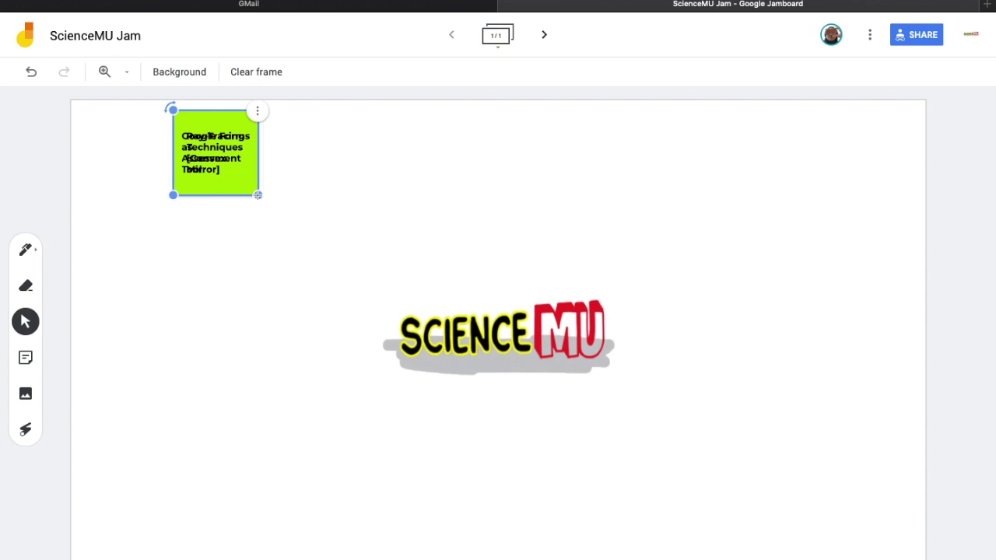
drag(259, 195, 385, 322)
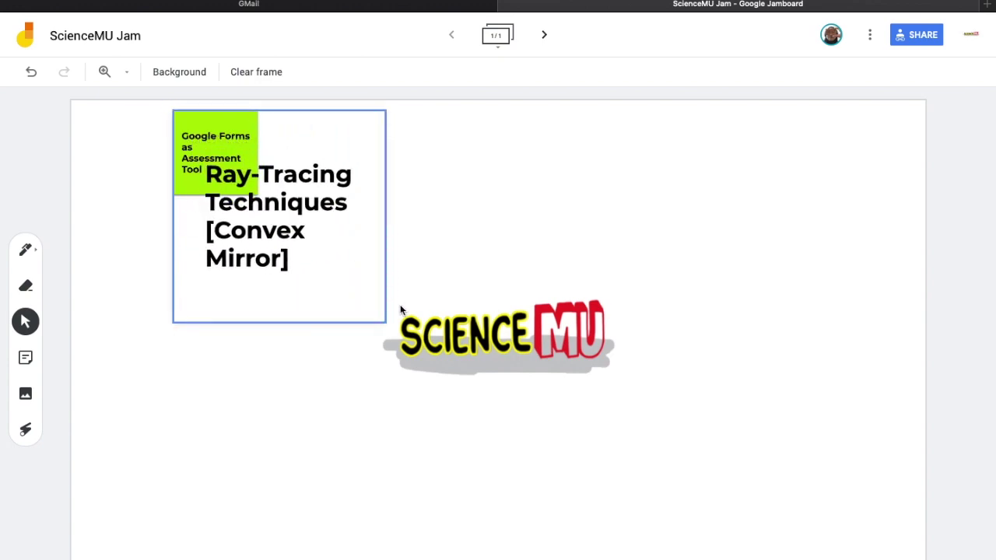
drag(384, 322, 341, 278)
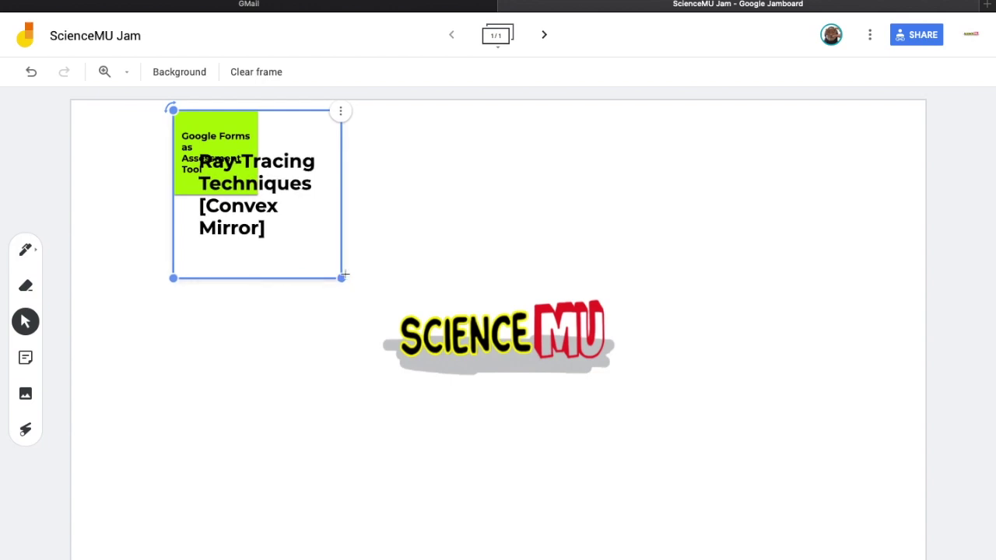
Step: Enlarge the ScienceMU image in the middle of the frame by about a third
click(380, 283)
click(526, 341)
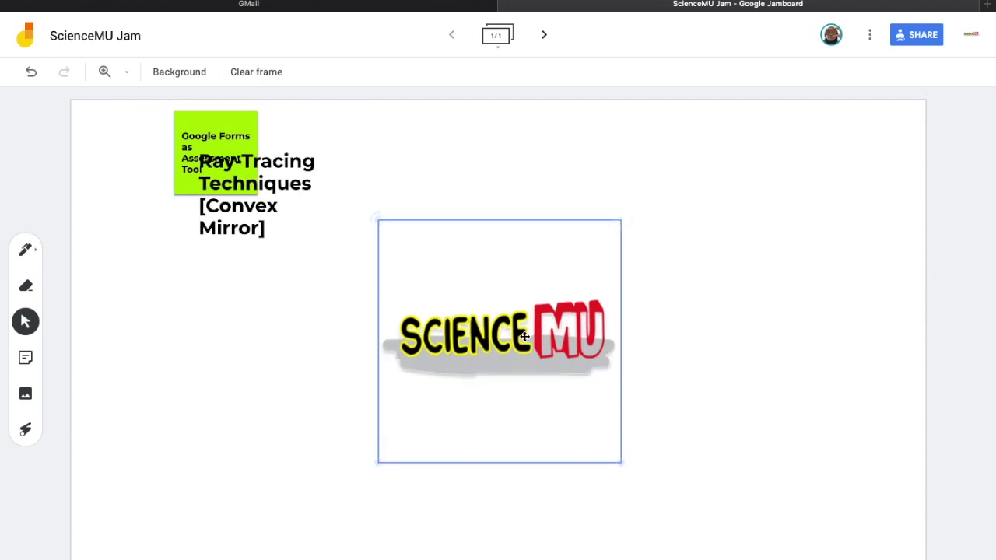
drag(621, 463, 706, 547)
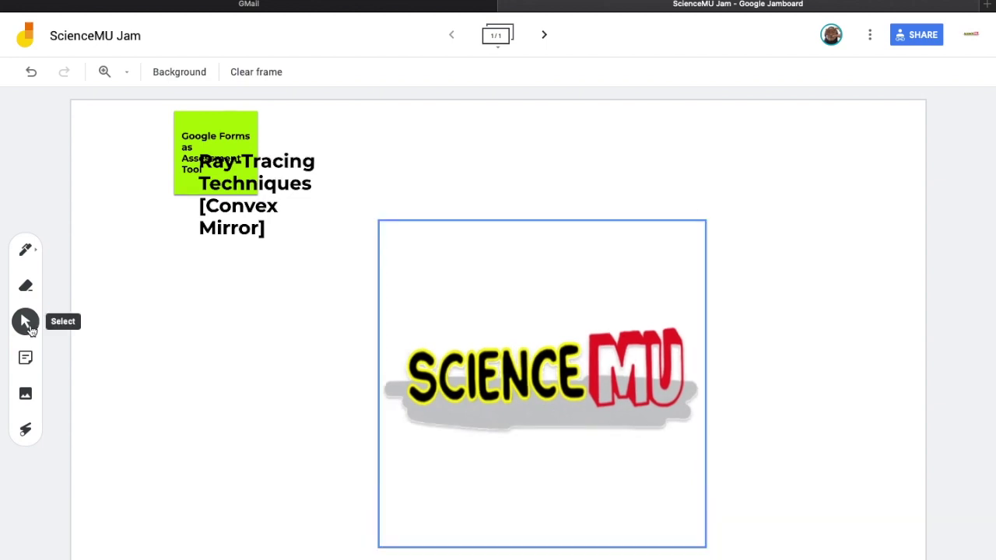
click(26, 322)
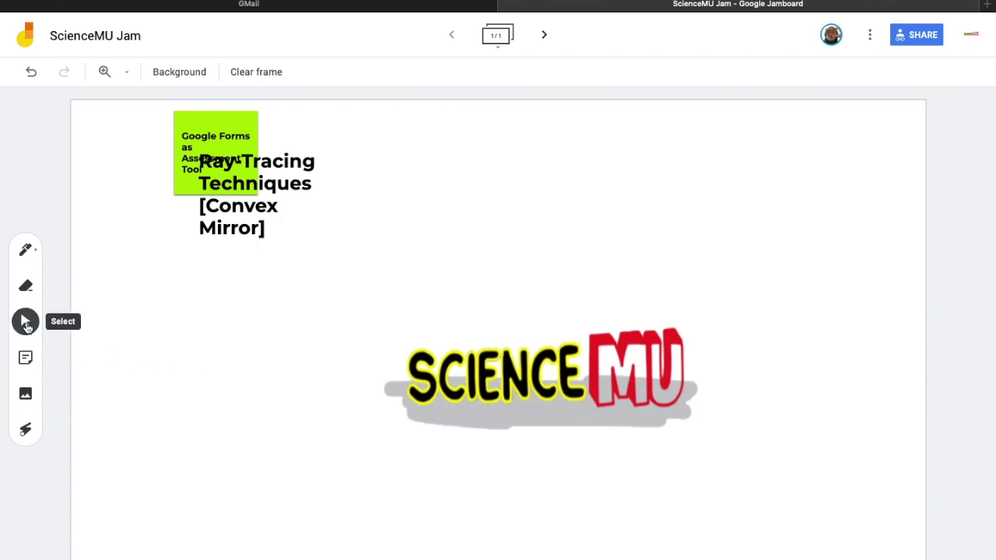
Step: Spread the three overlapping notes out above the ScienceMU image, tilting the green note clockwise and the yellow one counterclockwise
mouse_move(311, 233)
mouse_down()
mouse_move(563, 214)
mouse_move(643, 234)
mouse_move(687, 231)
mouse_up()
drag(225, 174, 509, 257)
drag(470, 195, 486, 189)
mouse_move(230, 122)
mouse_down()
mouse_move(754, 262)
mouse_move(734, 210)
mouse_up()
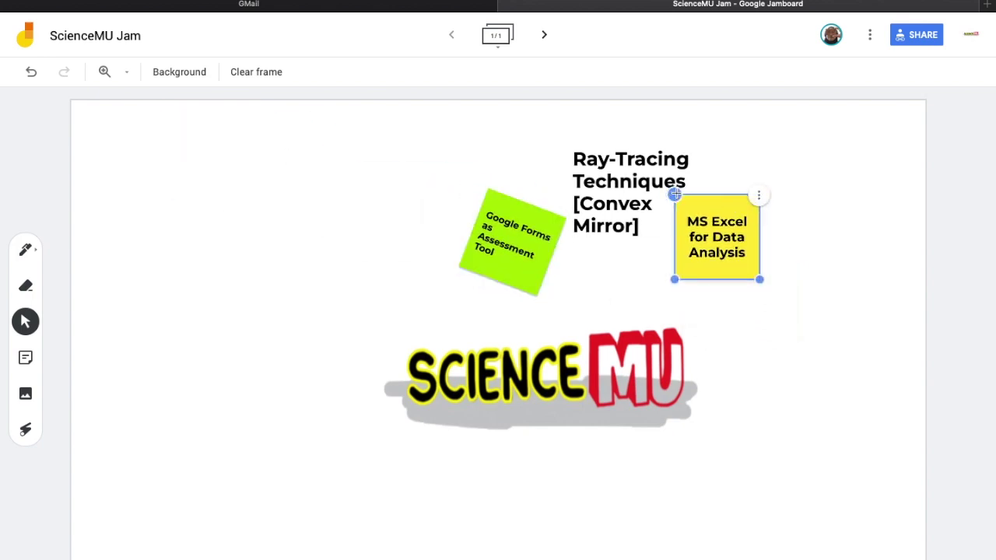
drag(676, 197, 662, 222)
click(783, 372)
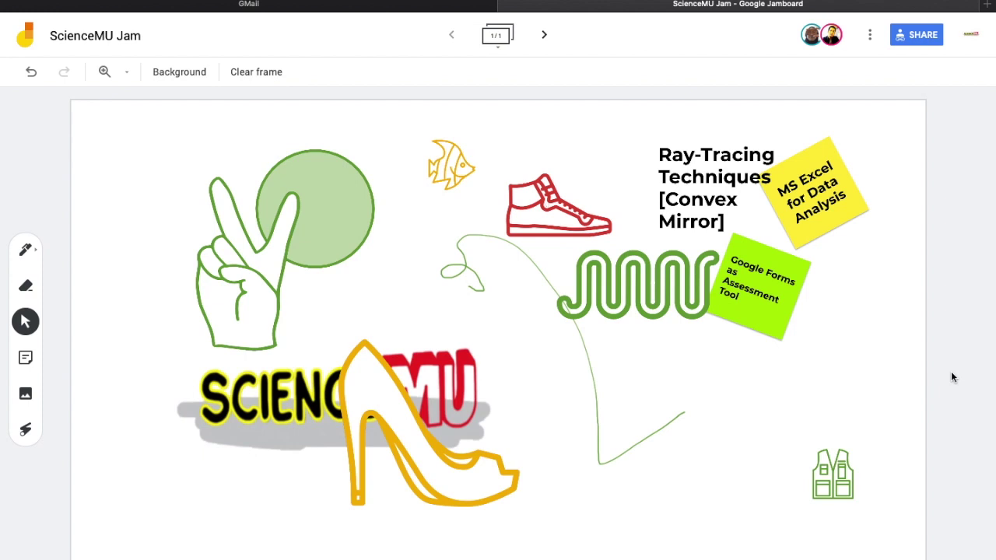
Step: Draw the outlined word "HI" with the black pen in the frame's upper-left corner
click(25, 251)
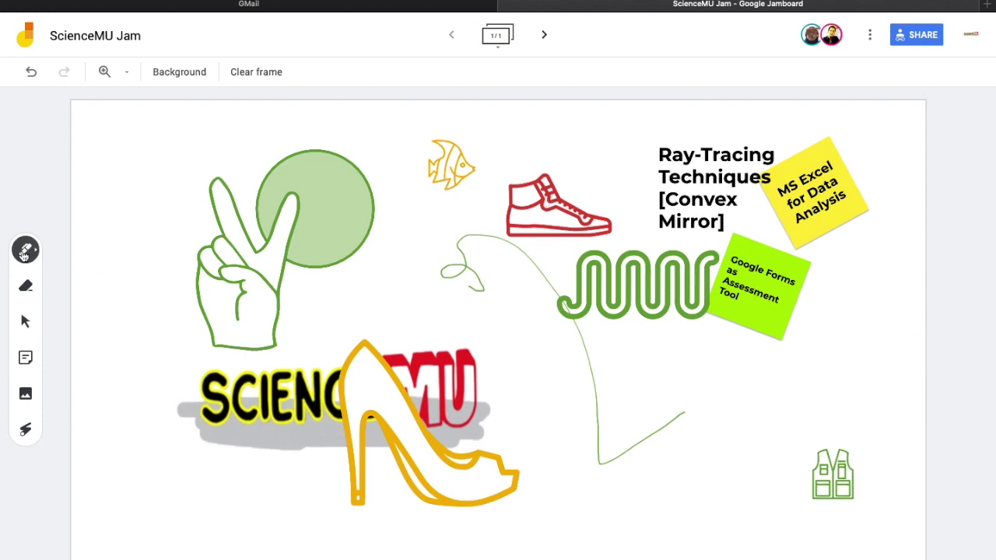
click(24, 250)
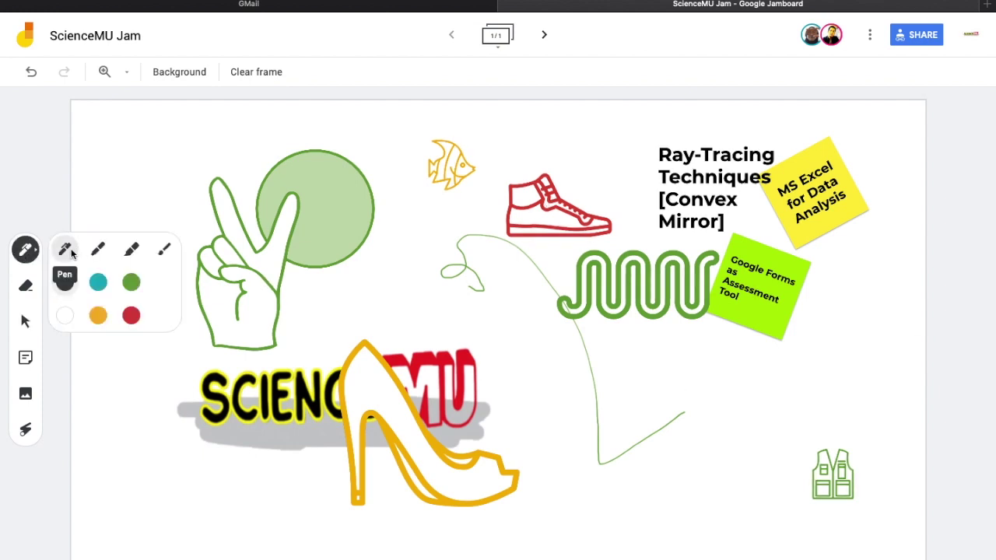
mouse_move(109, 137)
mouse_down()
mouse_move(133, 193)
mouse_move(154, 132)
mouse_move(159, 204)
mouse_up()
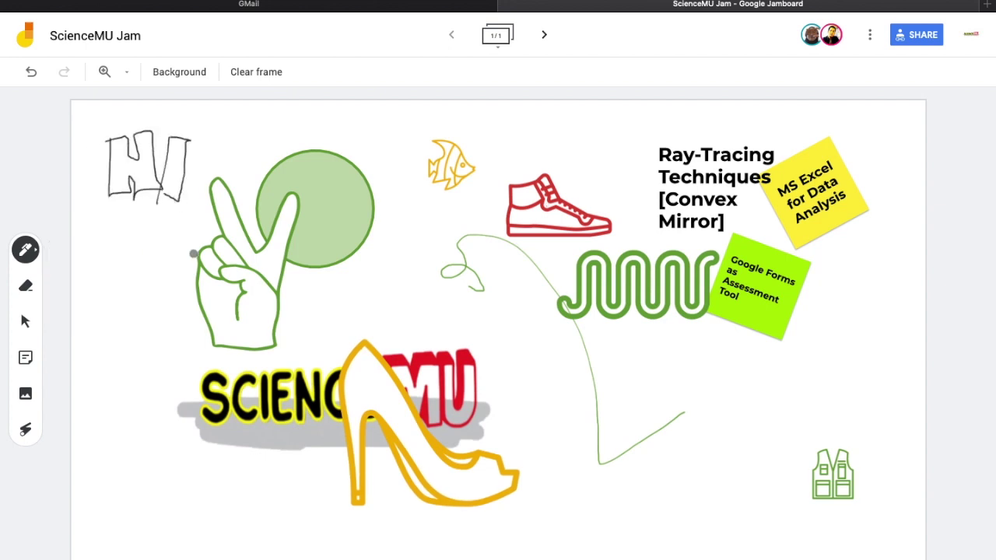
Step: Underline the drawn "HI" with the orange highlighter and draw a smiley face below it
click(26, 251)
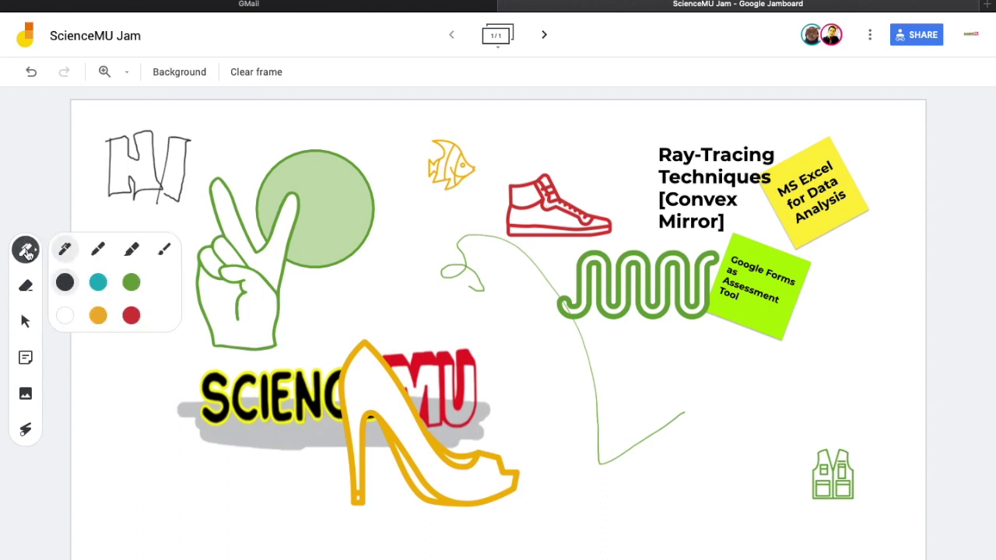
click(134, 249)
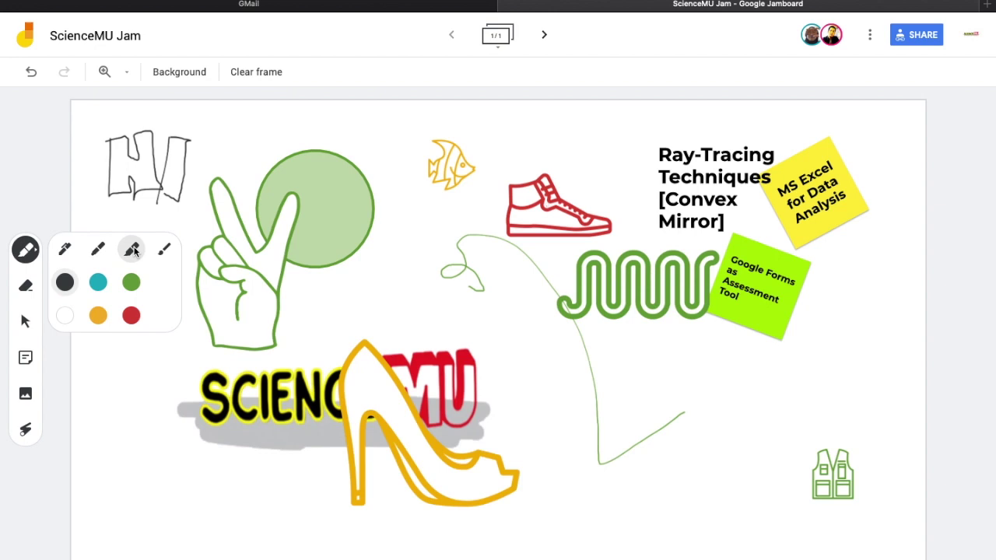
click(100, 316)
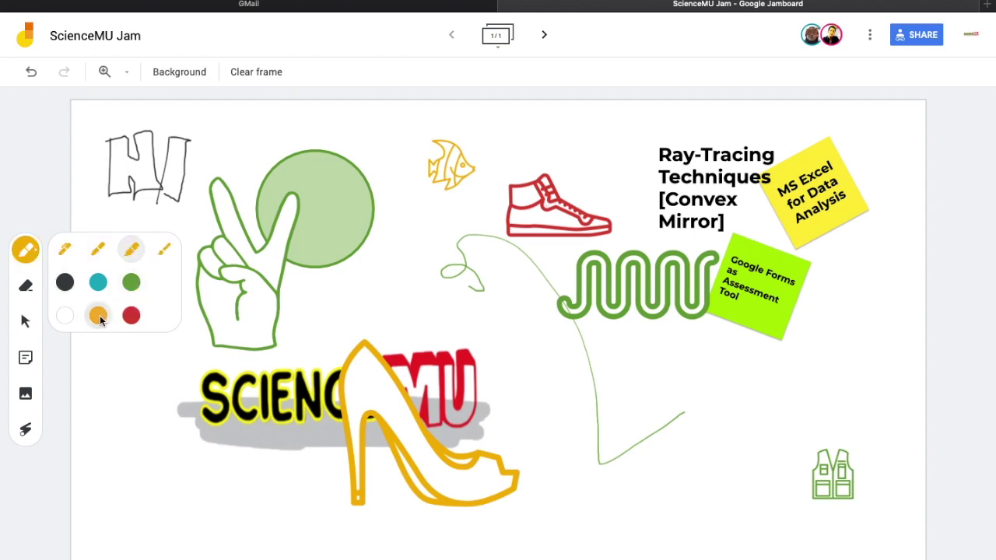
mouse_move(106, 216)
mouse_down()
mouse_move(169, 214)
mouse_move(134, 231)
mouse_up()
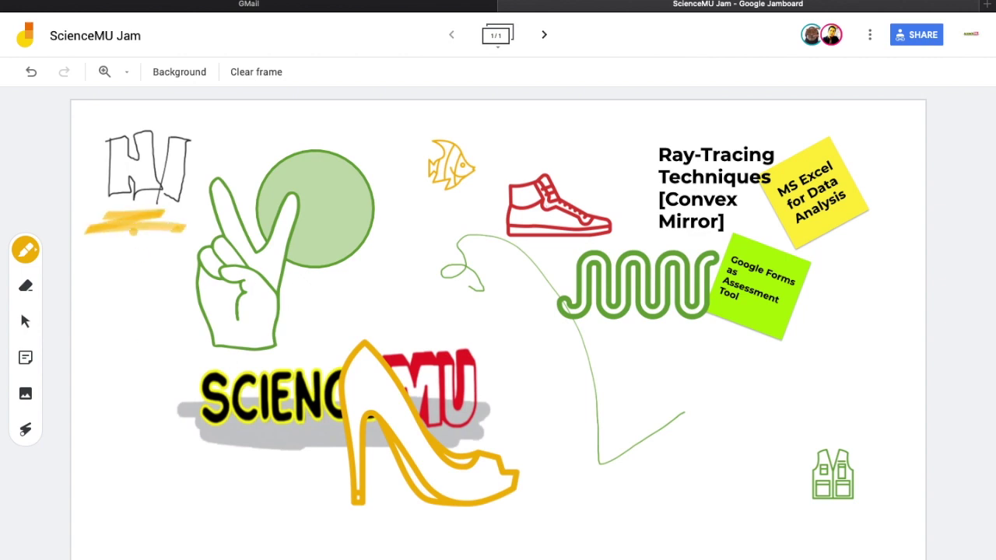
mouse_move(115, 271)
mouse_down()
mouse_move(117, 318)
mouse_move(165, 322)
mouse_up()
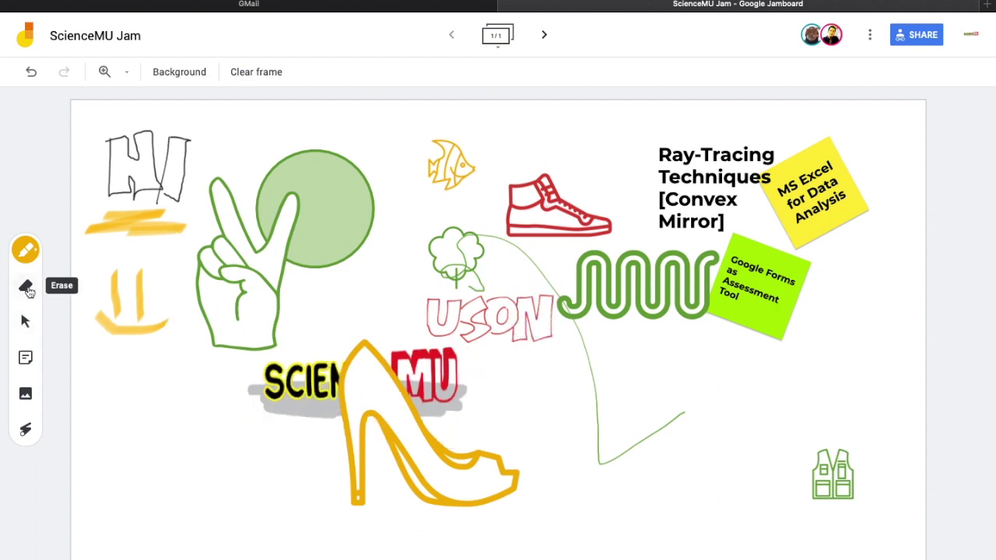
Step: Erase the first letter of the red outlined lettering and most of the thin green curve beside it
click(26, 288)
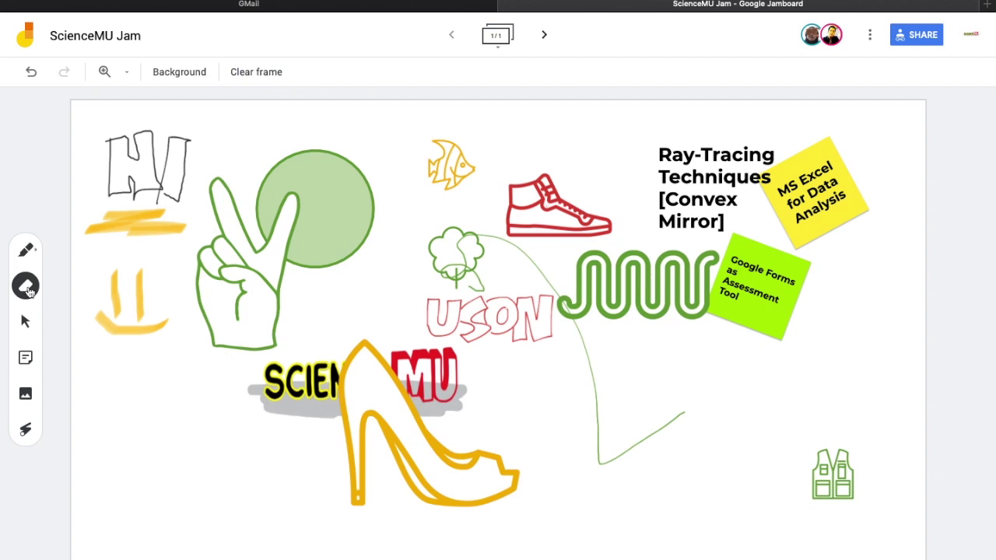
mouse_move(430, 299)
mouse_down()
mouse_move(434, 327)
mouse_move(448, 304)
mouse_move(432, 331)
mouse_move(523, 251)
mouse_move(590, 362)
mouse_move(600, 465)
mouse_move(692, 407)
mouse_up()
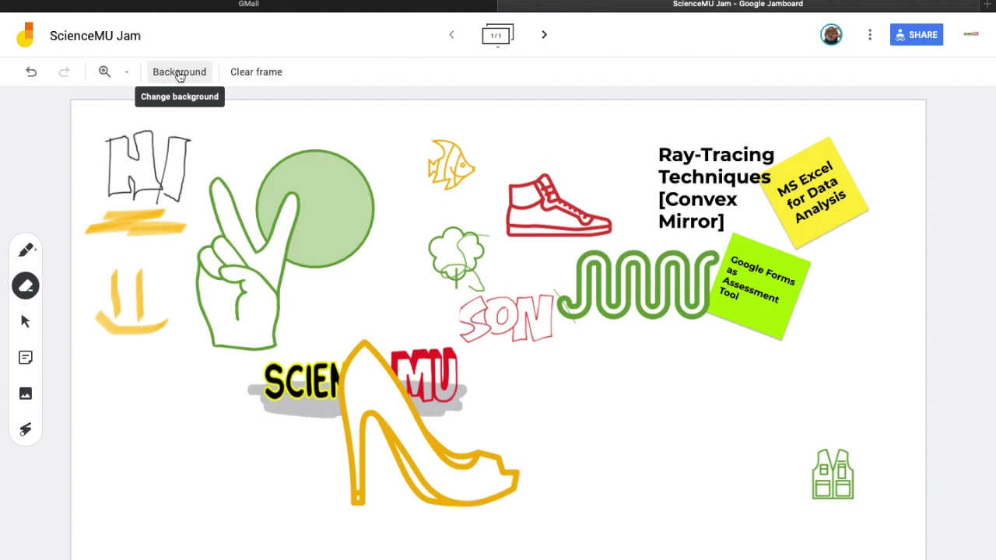
Step: Try the dotted background on the frame, and replace it with the Squares background
click(180, 74)
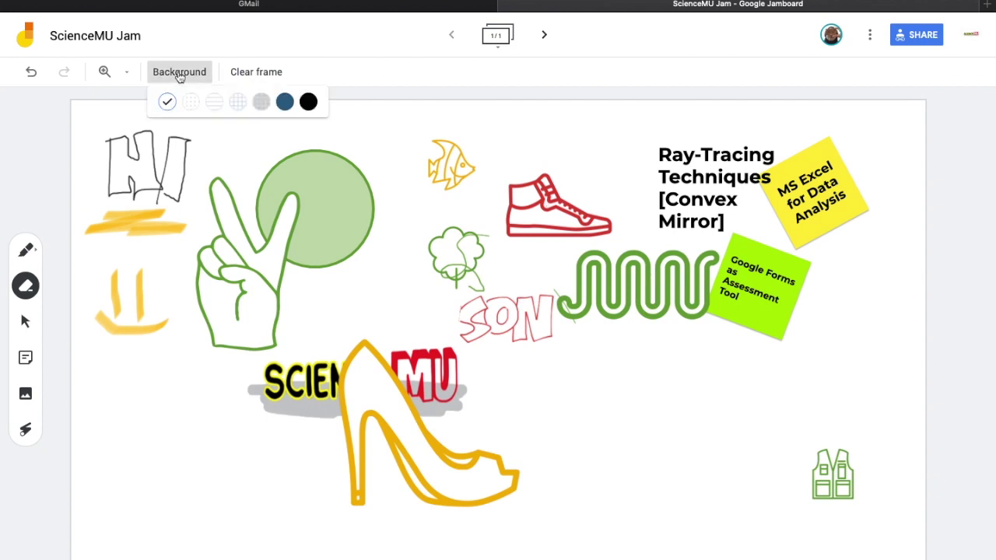
click(191, 105)
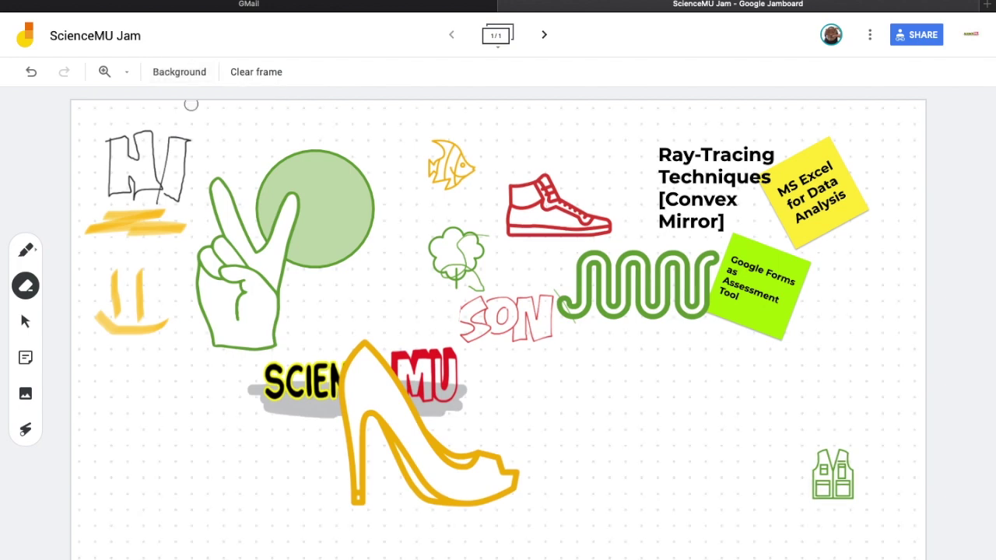
click(178, 73)
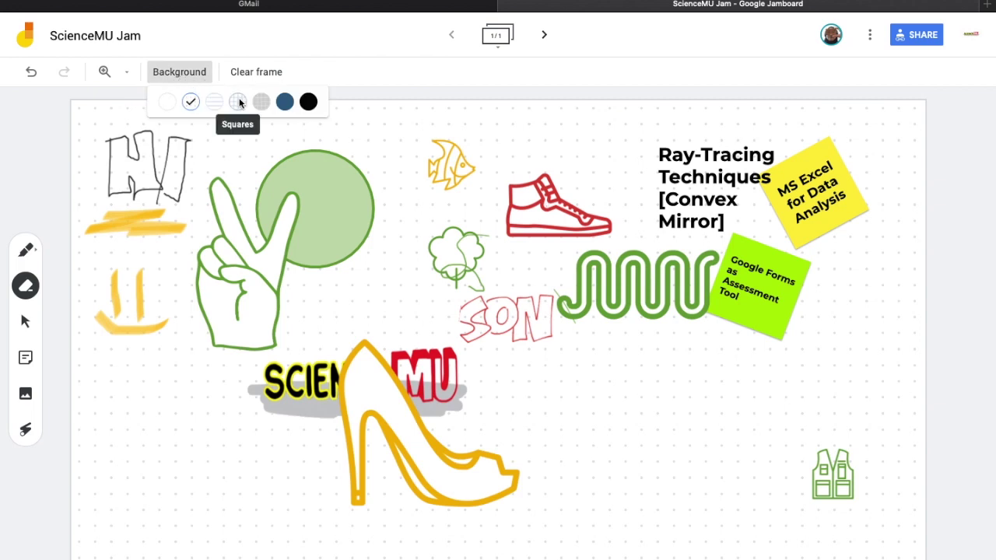
click(238, 104)
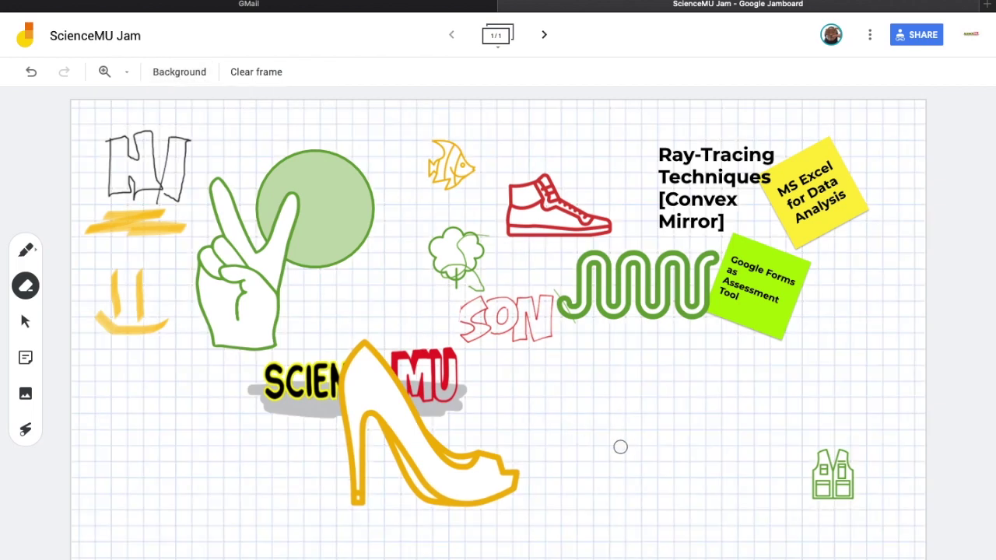